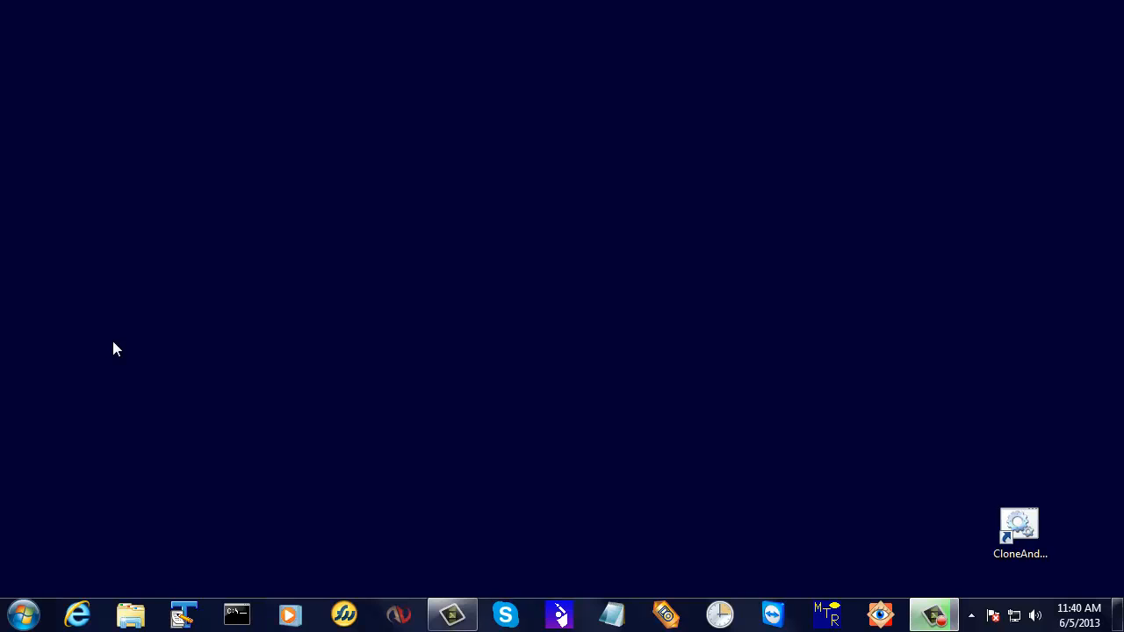
Launch WinXGO.exe from the winxgo folder in the micromedia program group.
left_click(24, 617)
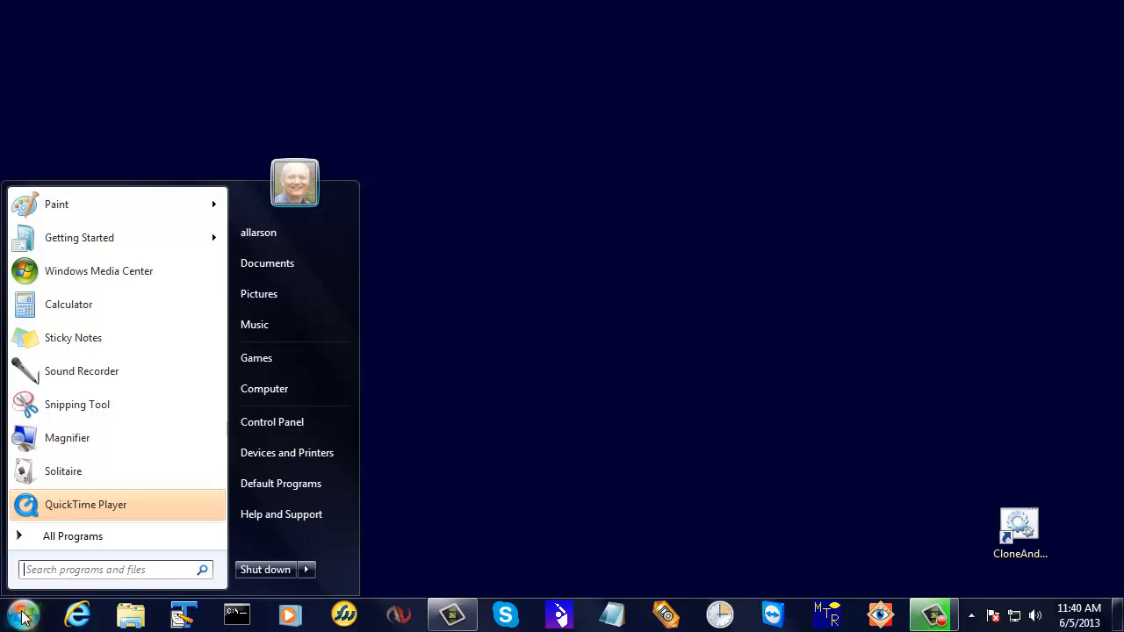
left_click(73, 535)
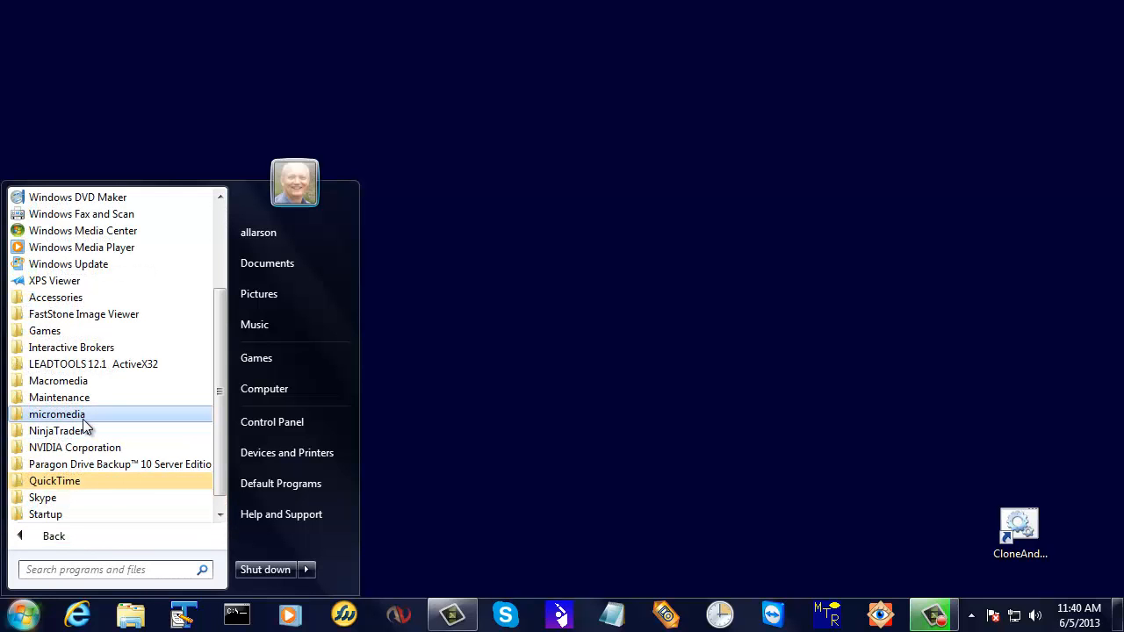
left_click(86, 417)
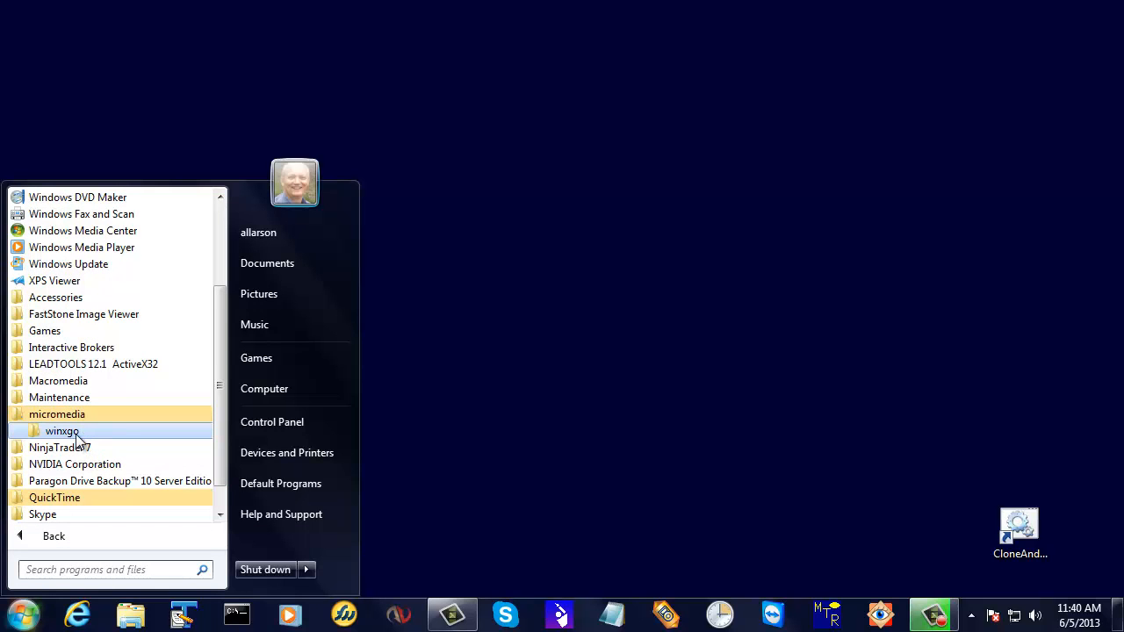
left_click(77, 432)
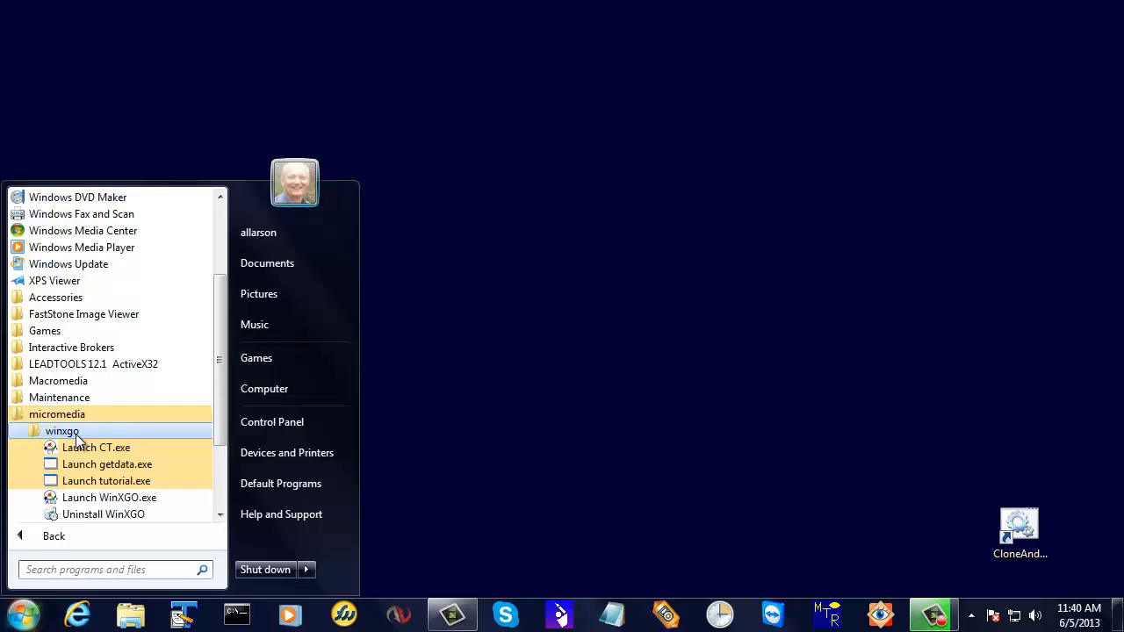
left_click(89, 498)
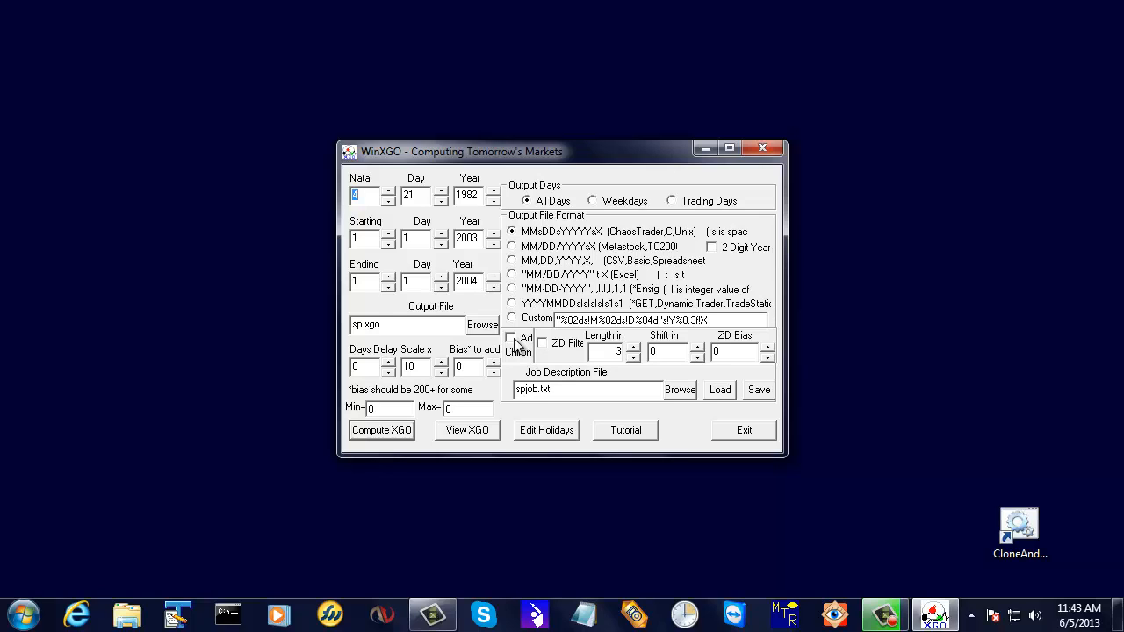
Enable the Add Chiron option and set the natal date to 9/3/2007.
left_click(516, 342)
left_click(372, 201)
left_click(385, 190)
left_click(384, 190)
left_click(440, 201)
left_click(440, 201)
left_click(494, 190)
left_click_drag(495, 192, 494, 191)
left_click(495, 202)
left_click(495, 202)
left_click(495, 203)
left_click(496, 203)
left_click(495, 203)
left_click(495, 203)
left_click(495, 203)
left_click(495, 203)
left_click(495, 203)
left_click(495, 203)
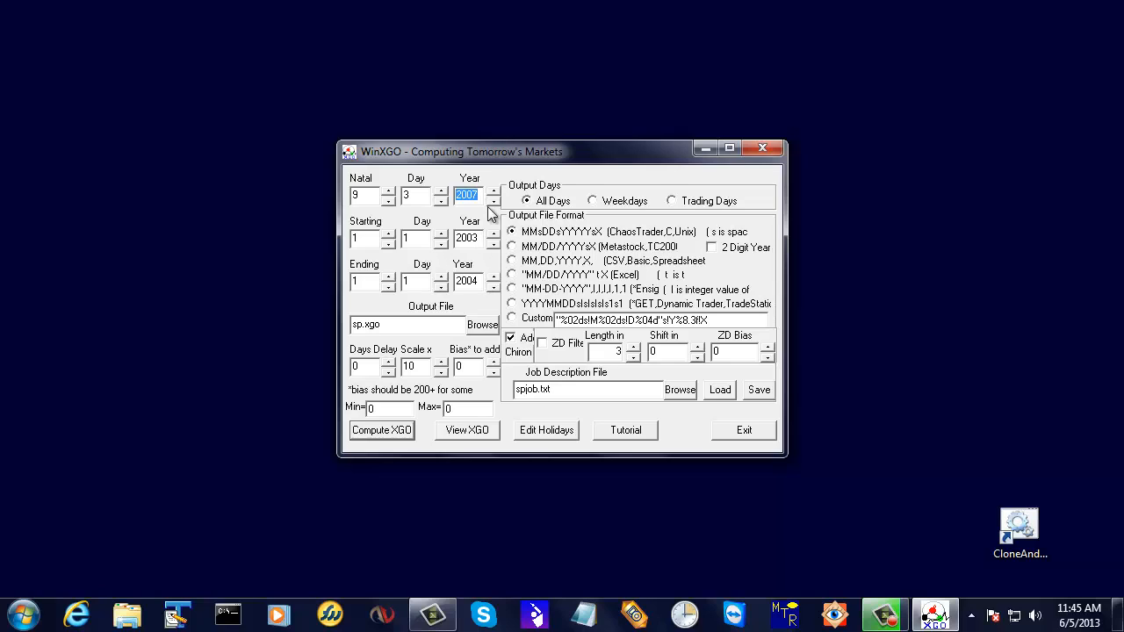
Set the starting year to 2000 and the ending year to 2017.
left_click(481, 237)
key("BackSpace")
type("0")
left_click(466, 281)
type("17")
key("Delete")
key("Delete")
Rename the output file to adb.xgo and set the bias to add to 200.
left_click(352, 326)
type("Edb")
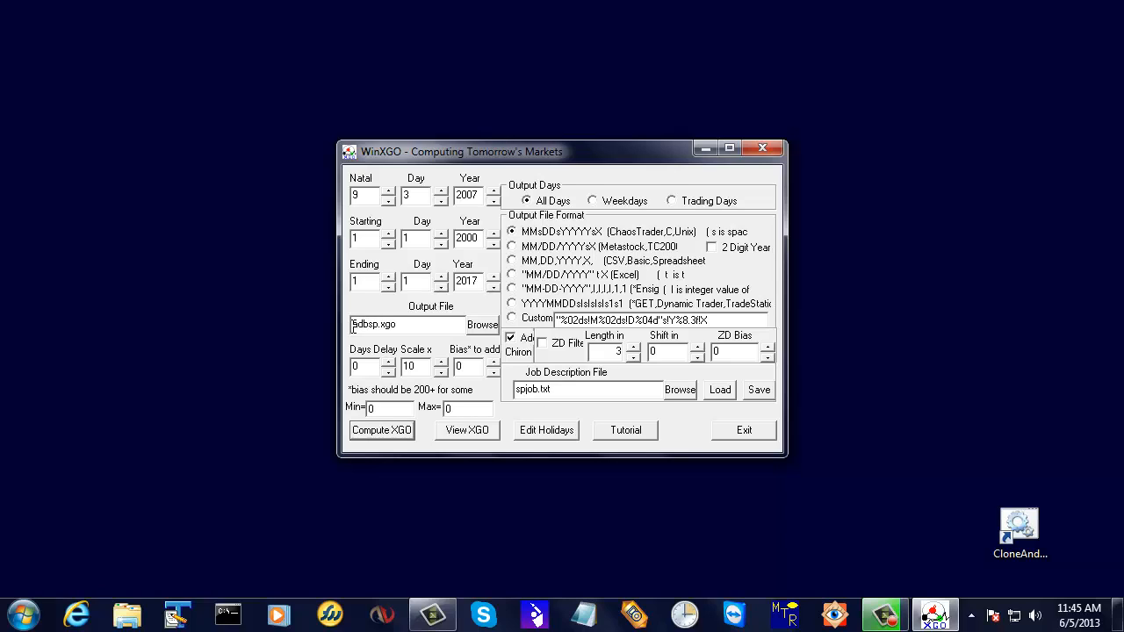
key("Delete")
key("Delete")
left_click_drag(391, 323, 369, 324)
left_click(417, 322)
left_click(456, 366)
type("20")
Rename the job description file to adbjob.txt and save the job.
type("a")
type("db")
key("Delete")
key("Delete")
left_click_drag(532, 389, 556, 393)
left_click(584, 397)
left_click(758, 391)
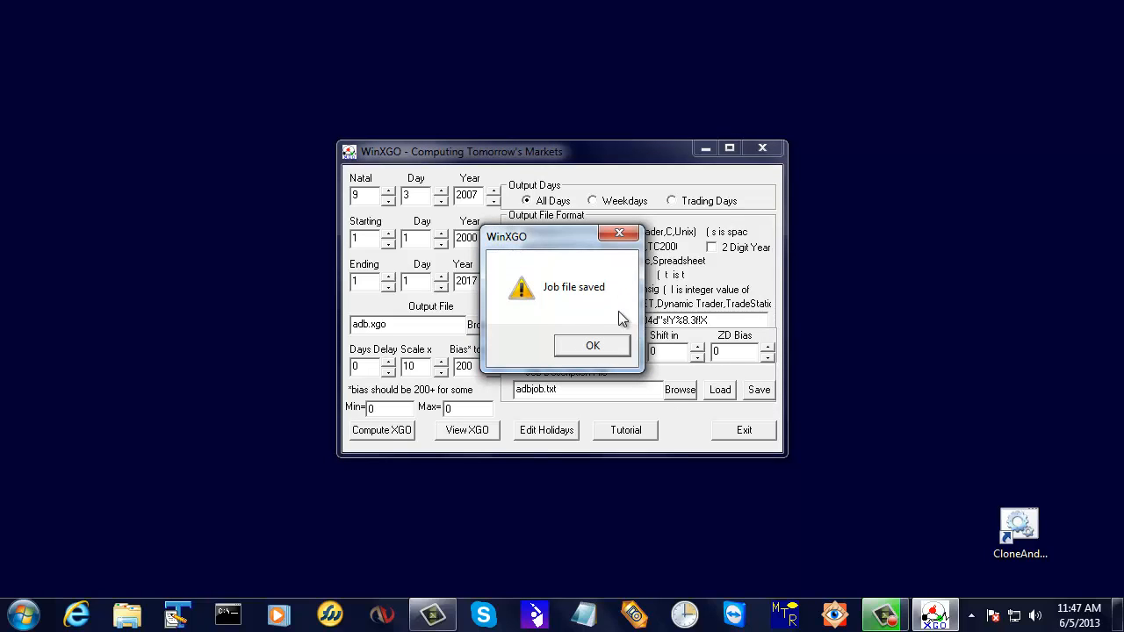
left_click(593, 346)
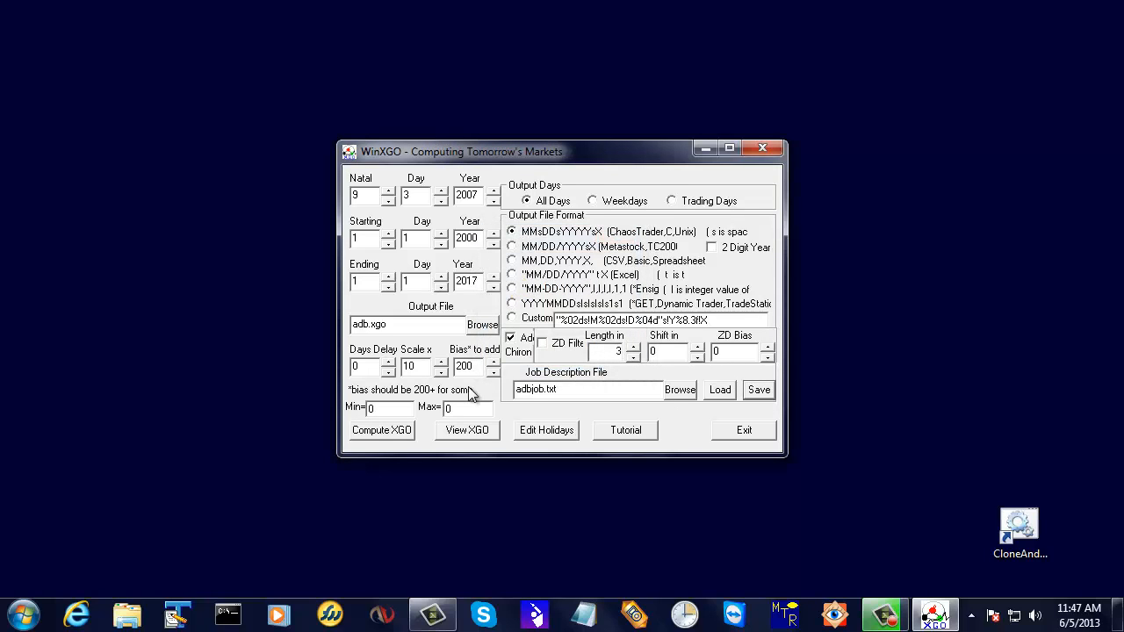
Compute the XGO for the current settings and highlight the resulting Min and Max values.
left_click(372, 431)
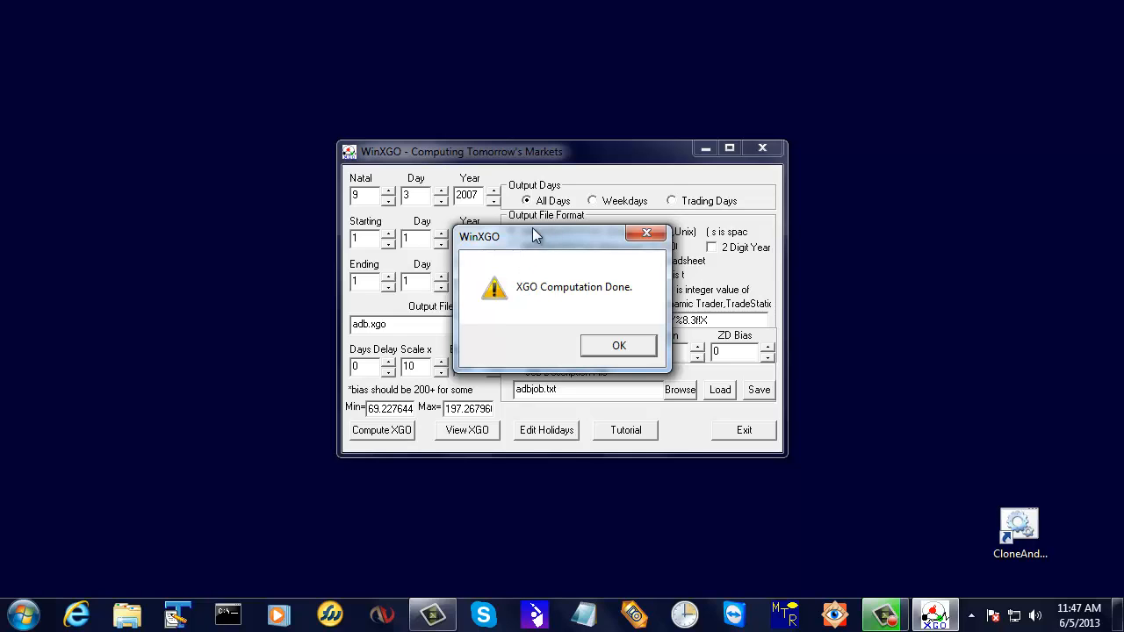
left_click(624, 344)
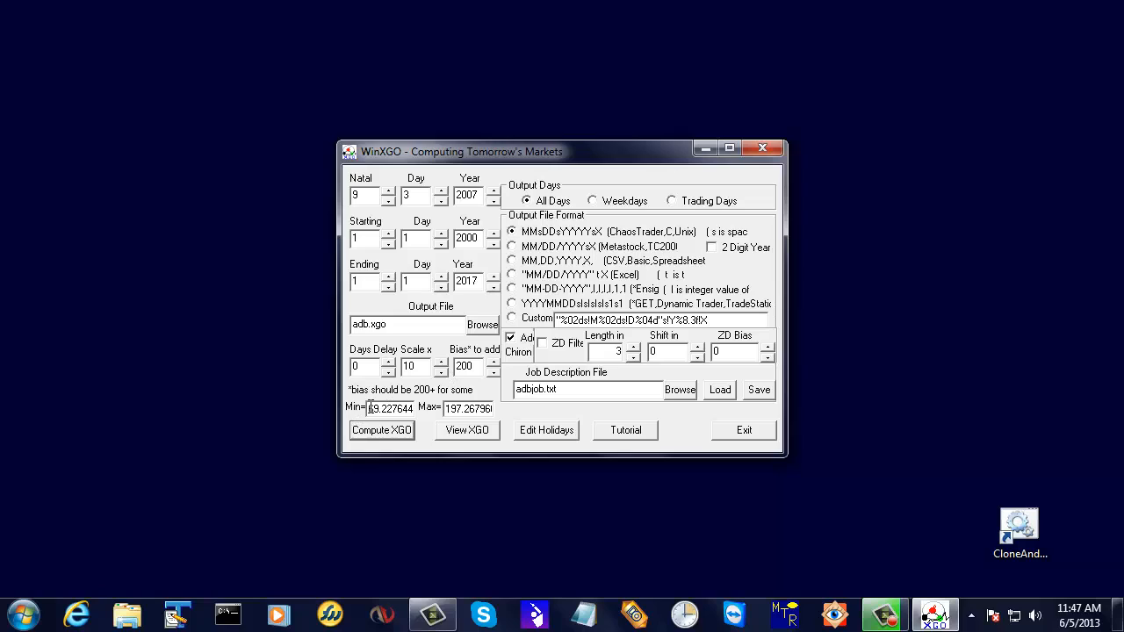
mouse_move(369, 408)
left_mouse_down()
mouse_move(393, 410)
mouse_move(379, 410)
left_mouse_up()
left_click_drag(446, 408, 493, 407)
View the computed XGO file in WordPad, examine its date and value columns from the first to the last entries, and close it.
left_click(475, 436)
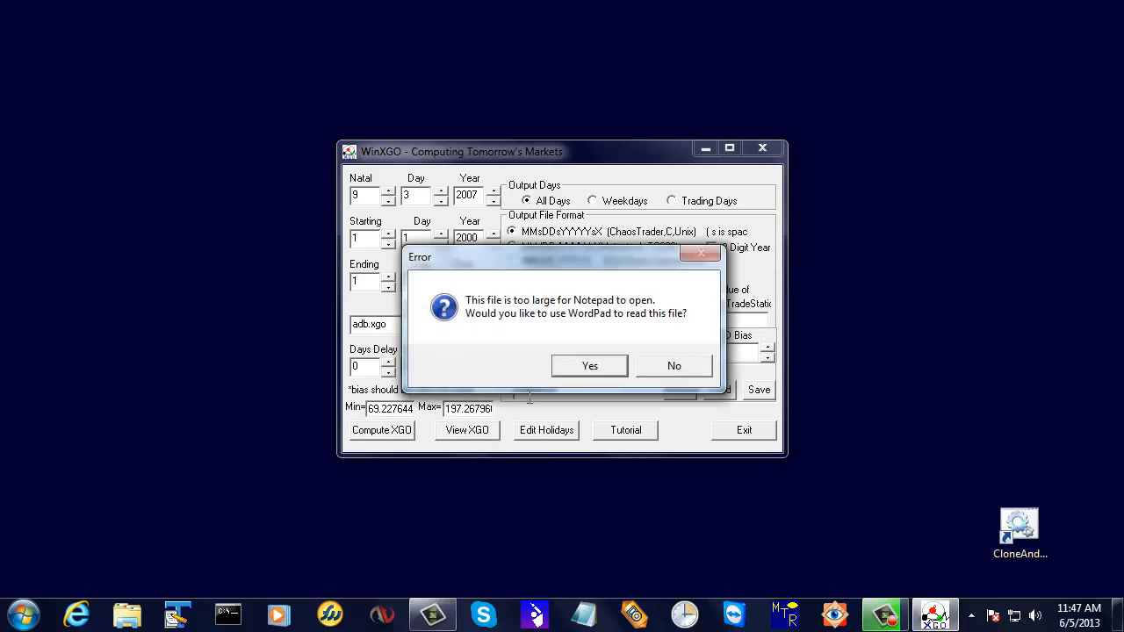
left_click(593, 363)
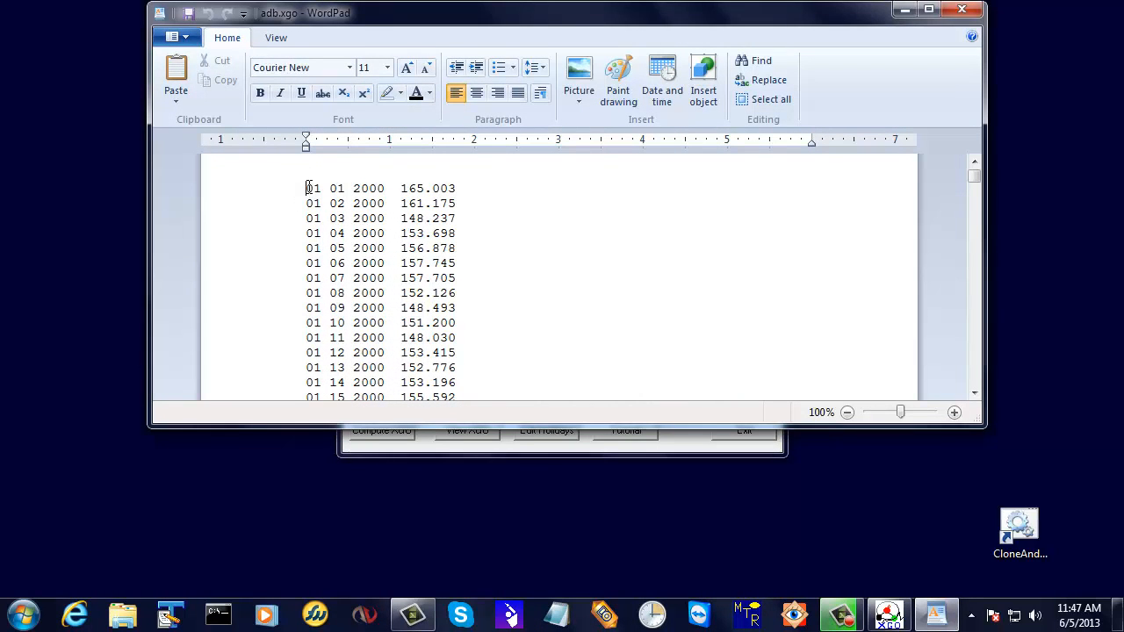
left_click_drag(308, 188, 457, 239)
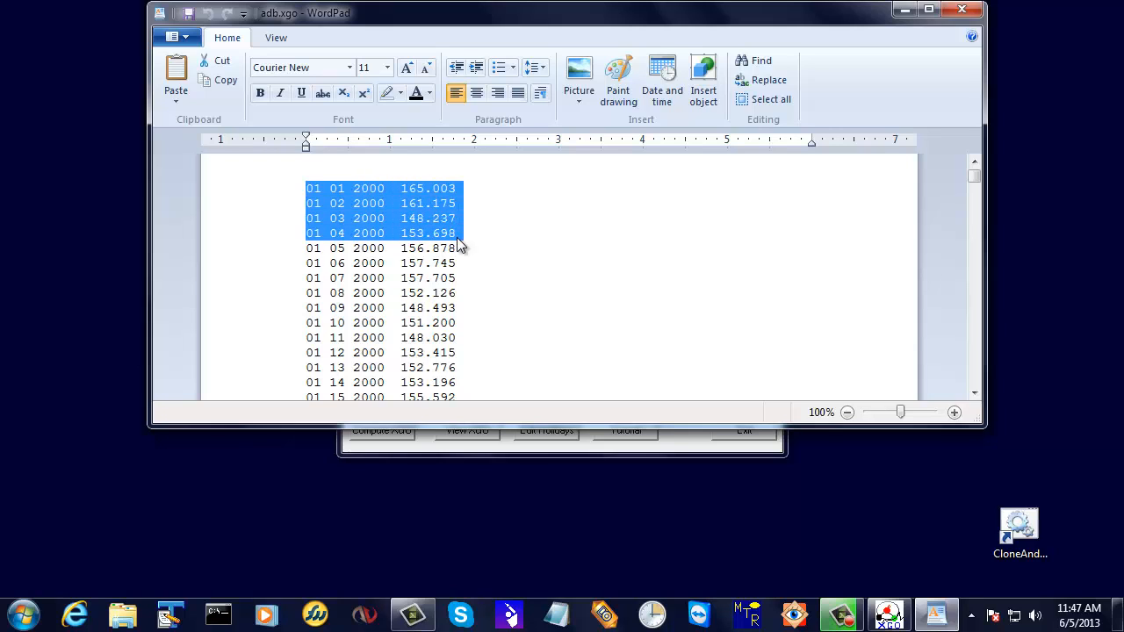
left_click(418, 196)
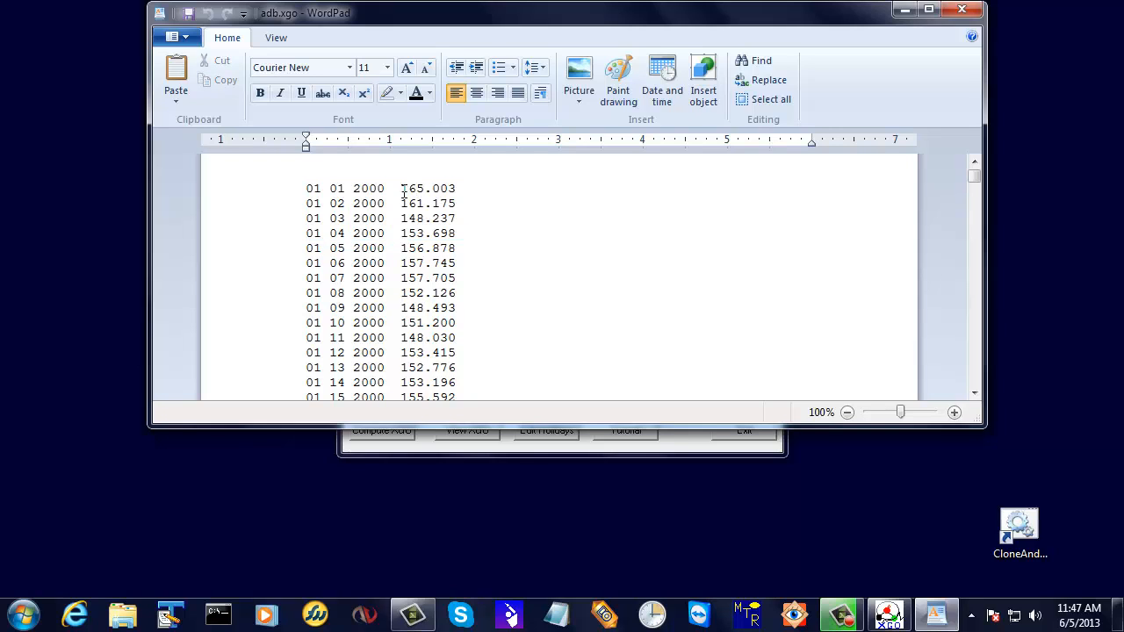
left_click_drag(400, 187, 425, 249)
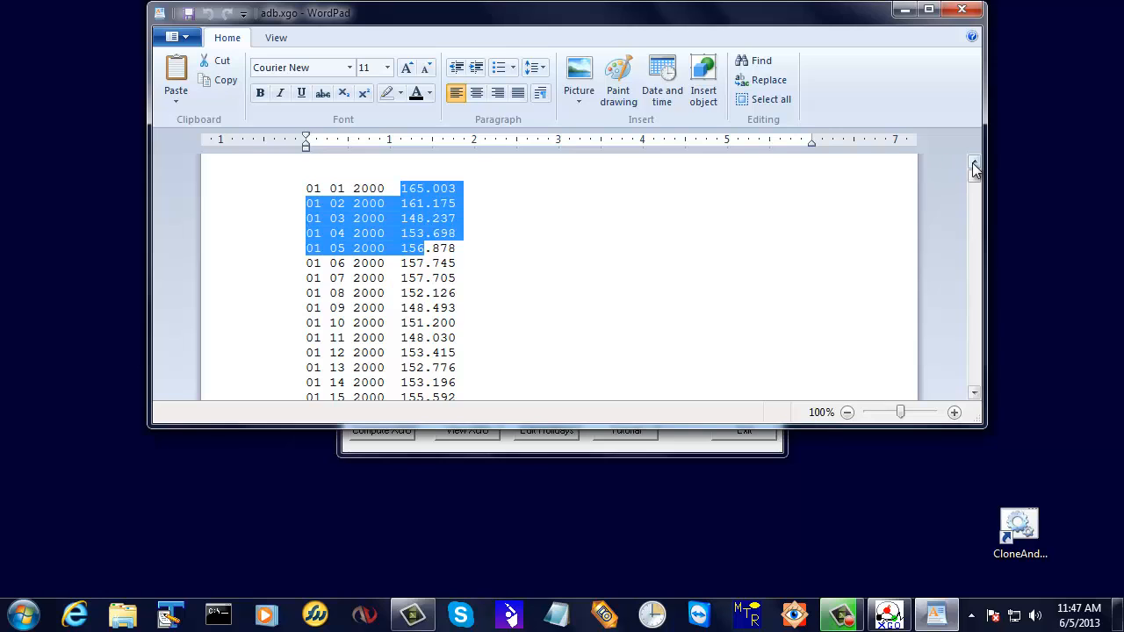
left_click_drag(972, 172, 967, 407)
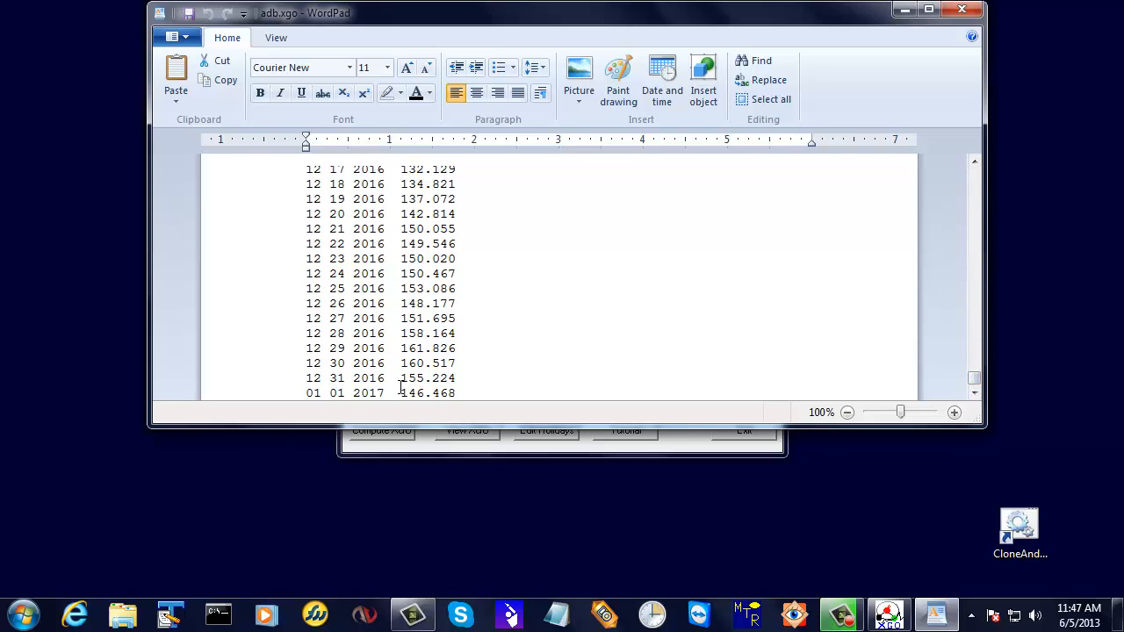
left_click(966, 13)
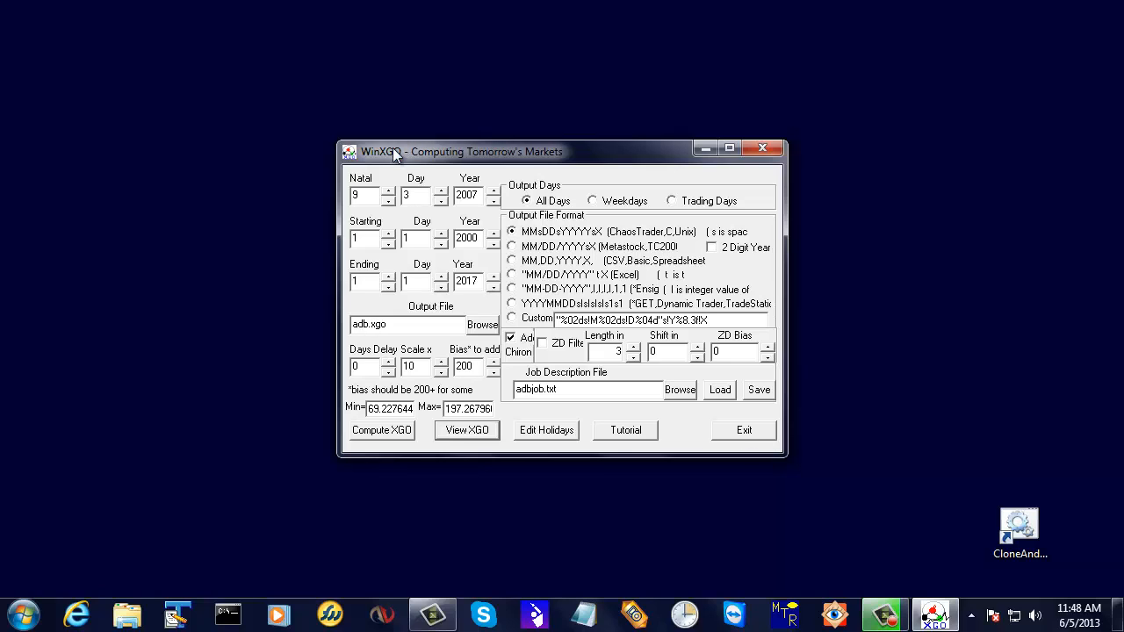
Open Windows Explorer and browse to the C: drive's Program Files\MicroMedia\WinXGO folder.
left_click(136, 617)
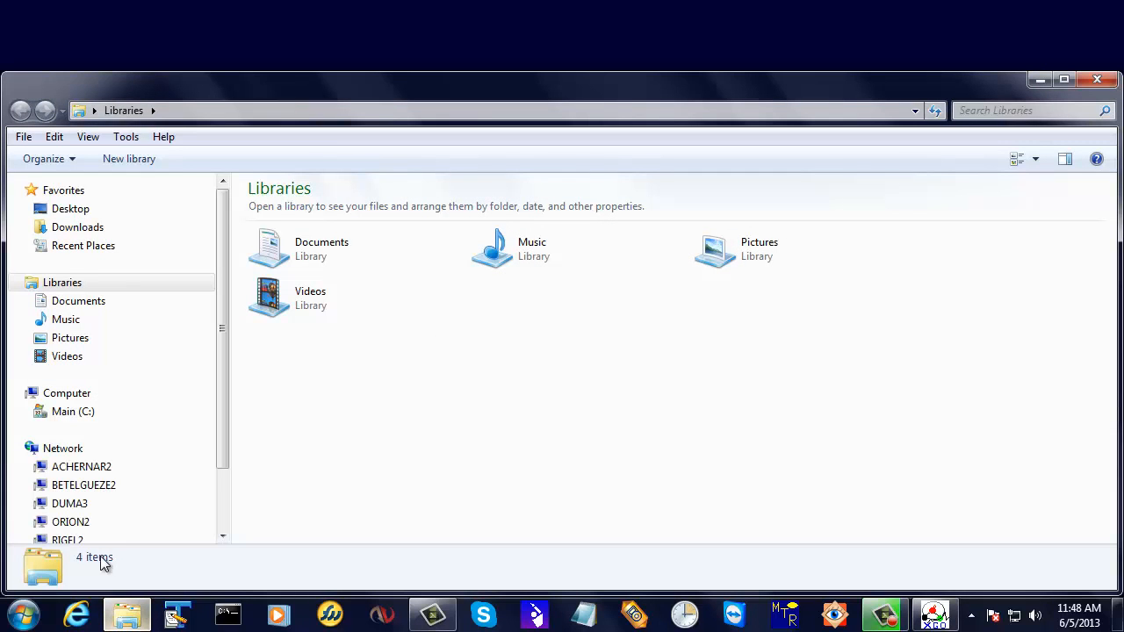
left_click(27, 412)
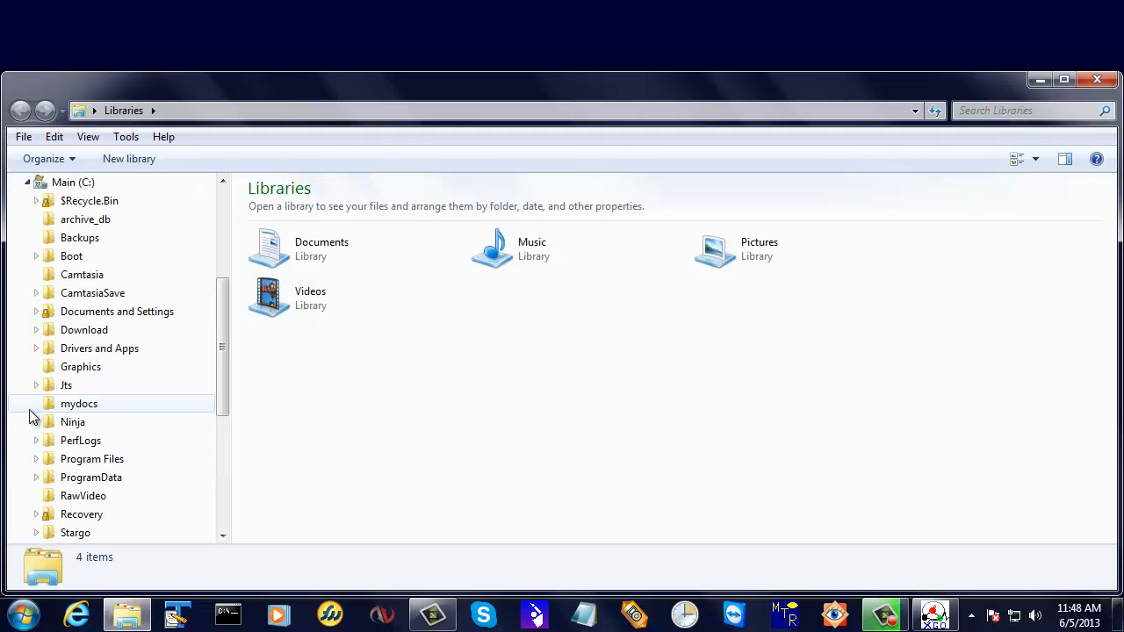
left_click(36, 459)
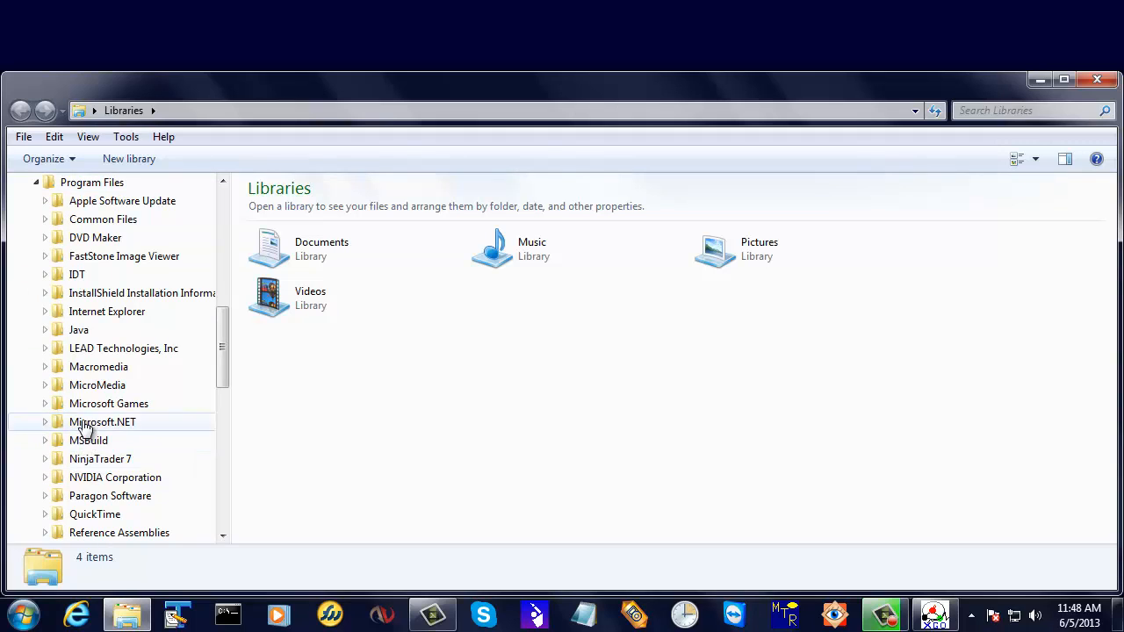
left_click(46, 386)
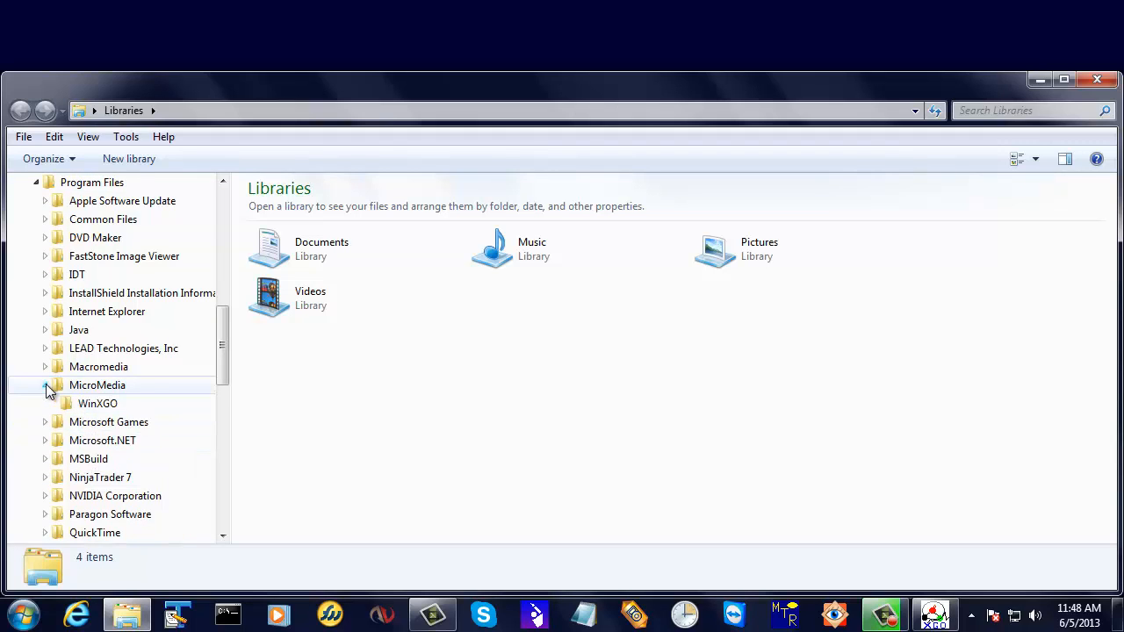
left_click(95, 404)
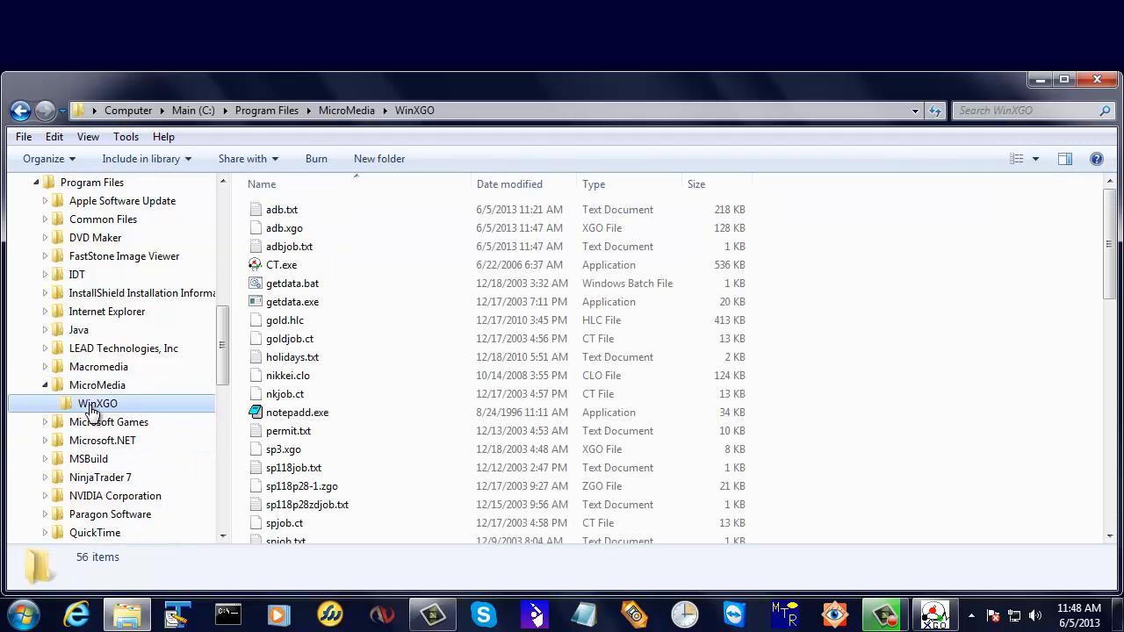
Try to open adb.xgo by using the Web service to find the correct program, and close the browser.
left_click(291, 232)
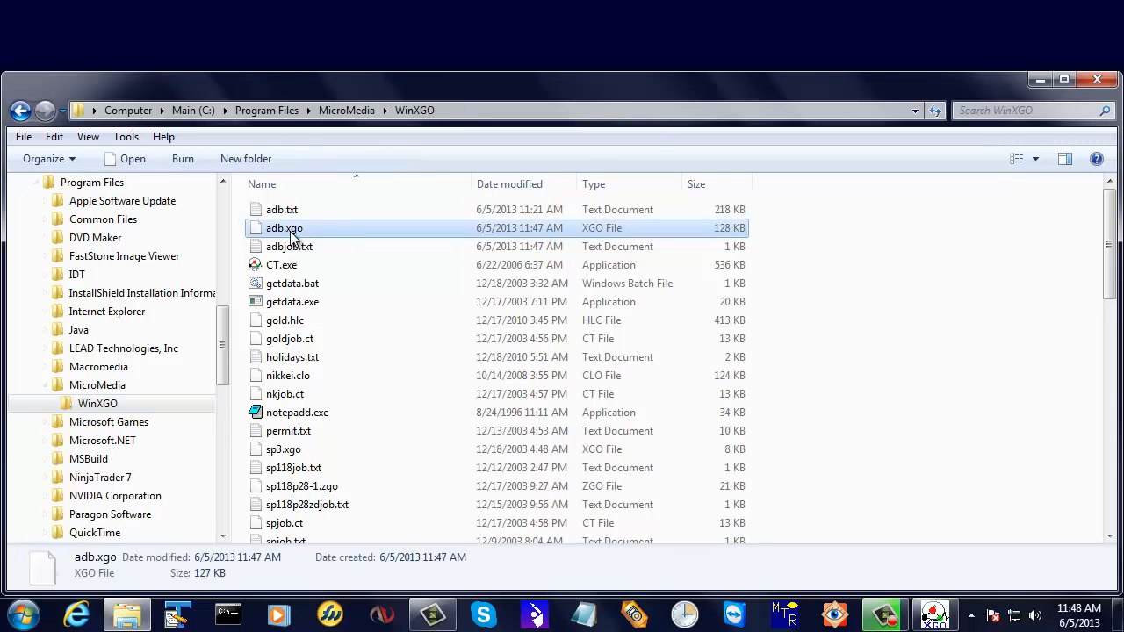
double_click(290, 231)
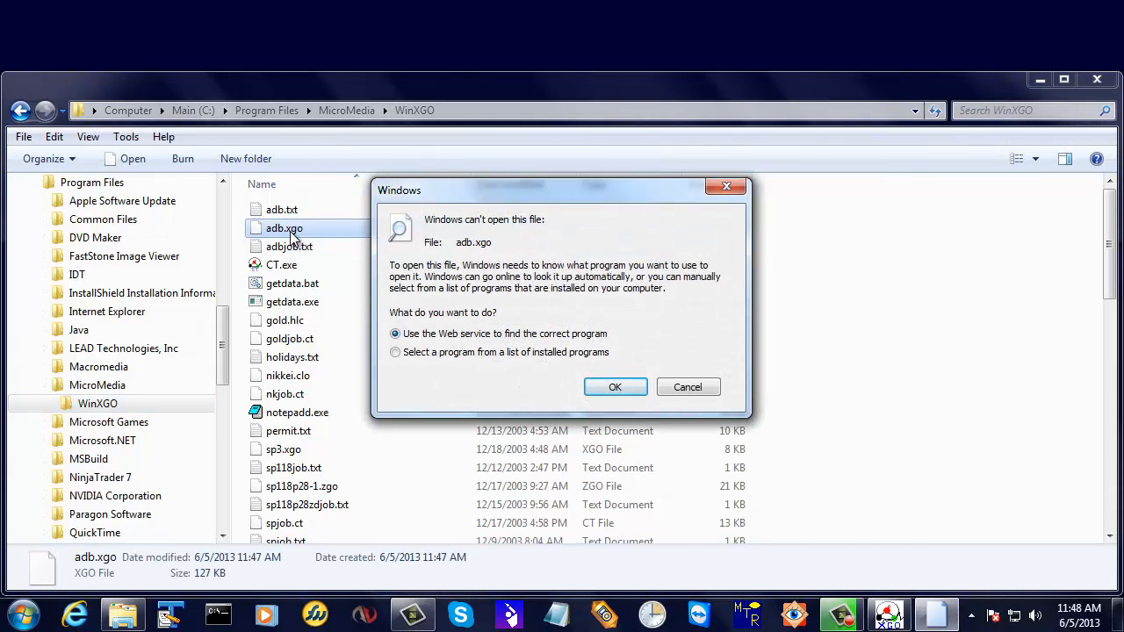
left_click(618, 387)
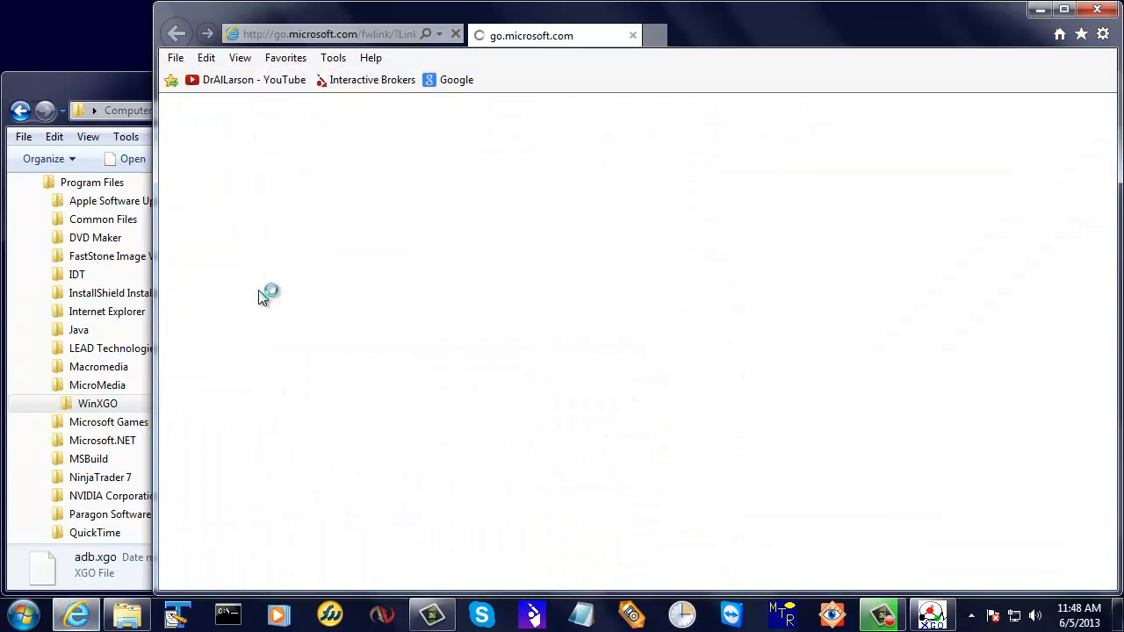
left_click(1096, 9)
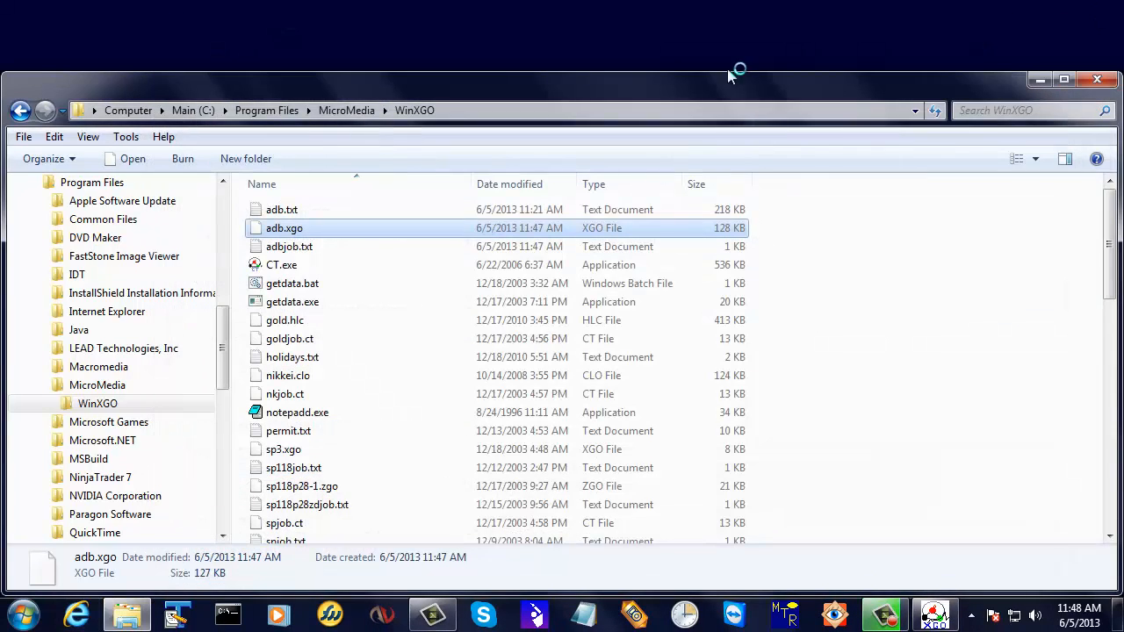
Open adb.xgo in TextPad to inspect its contents, and close TextPad and the folder window.
right_click(303, 232)
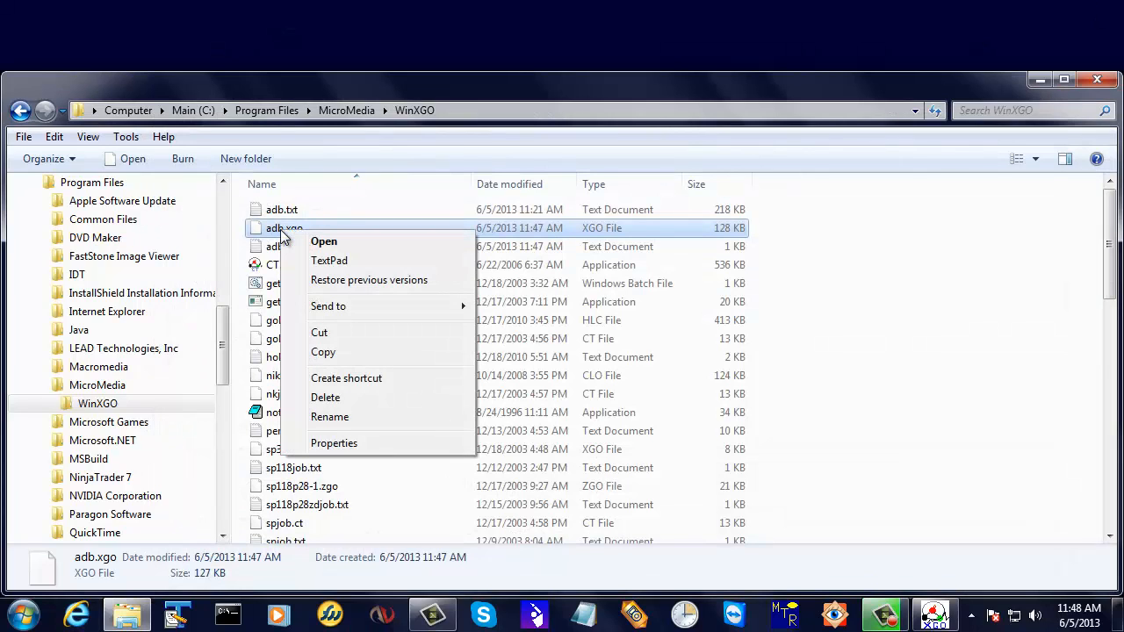
left_click(330, 261)
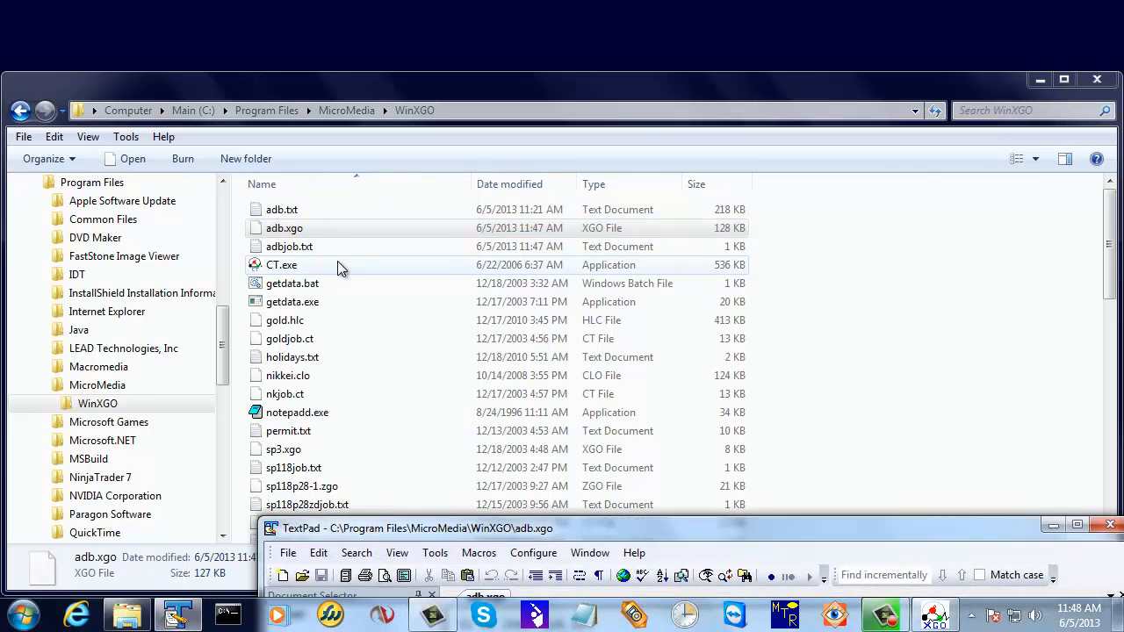
left_click_drag(566, 531, 461, 61)
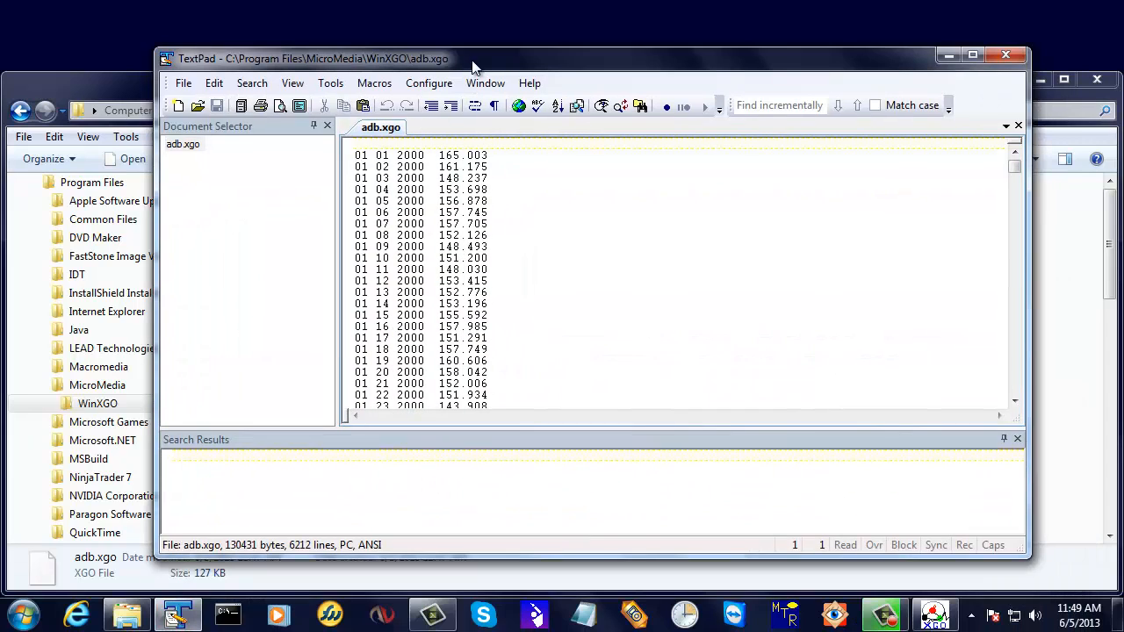
left_click(1005, 55)
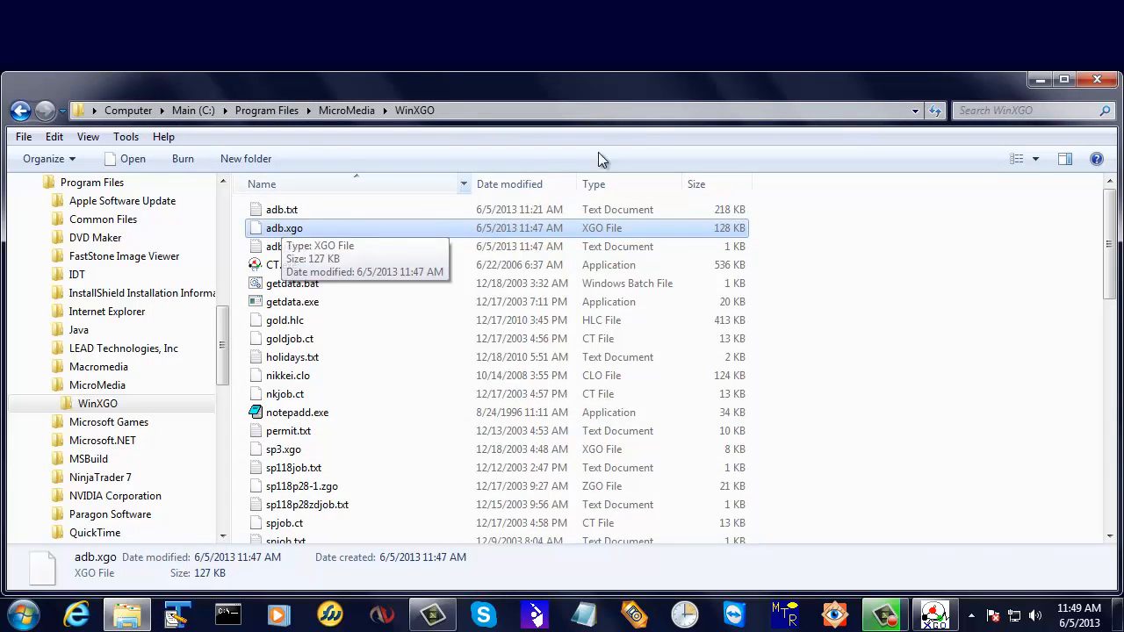
left_click(1097, 81)
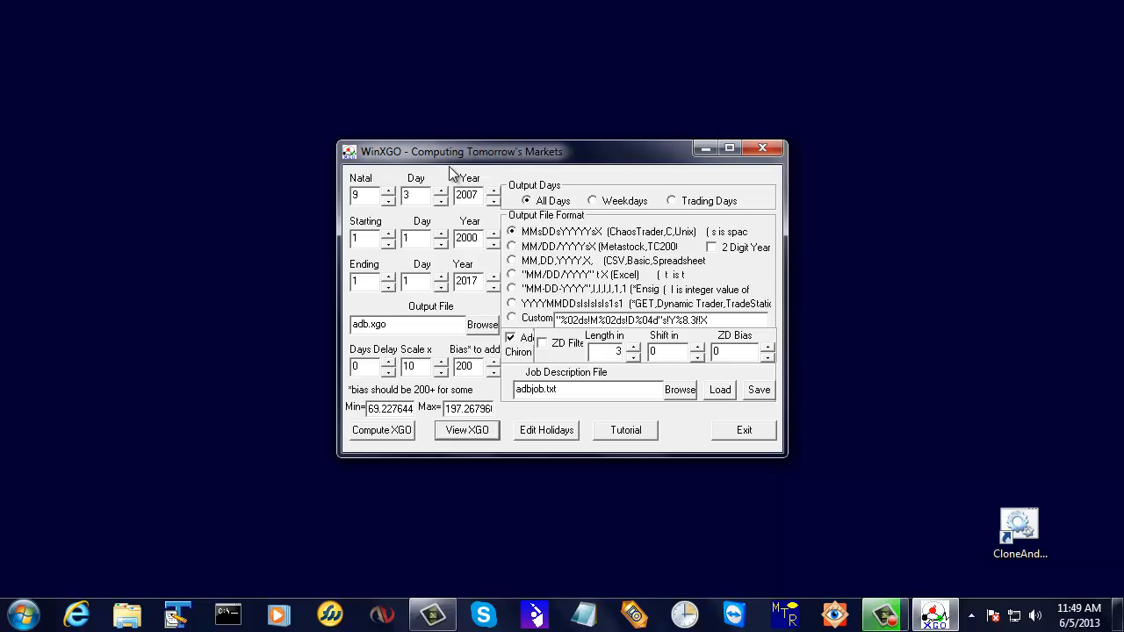
left_click(430, 323)
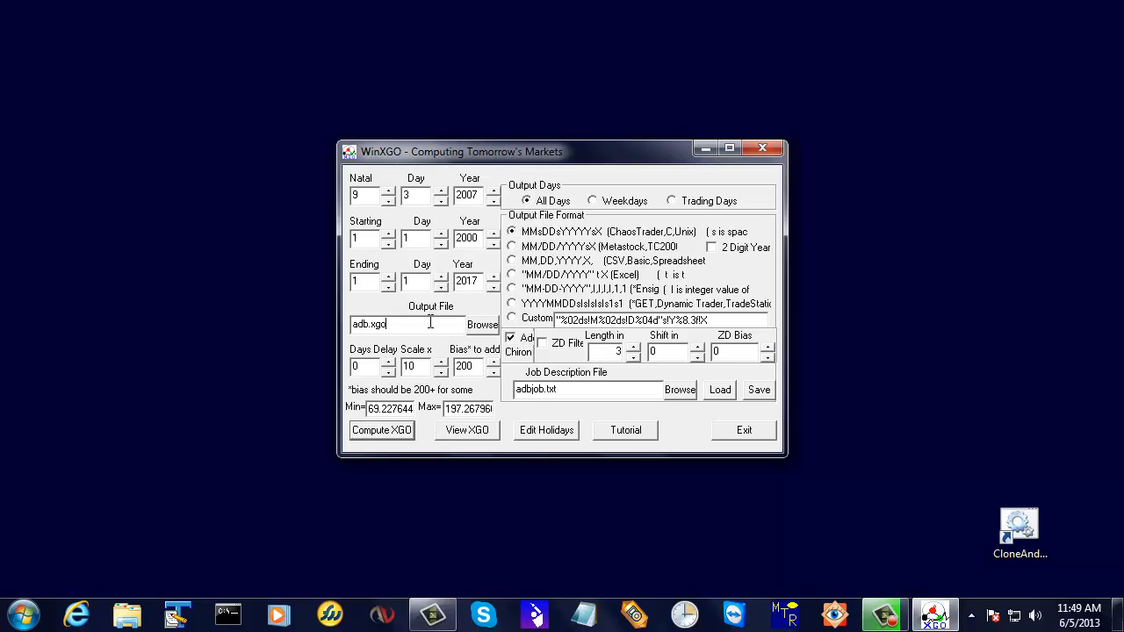
left_click(353, 325)
left_click(161, 466)
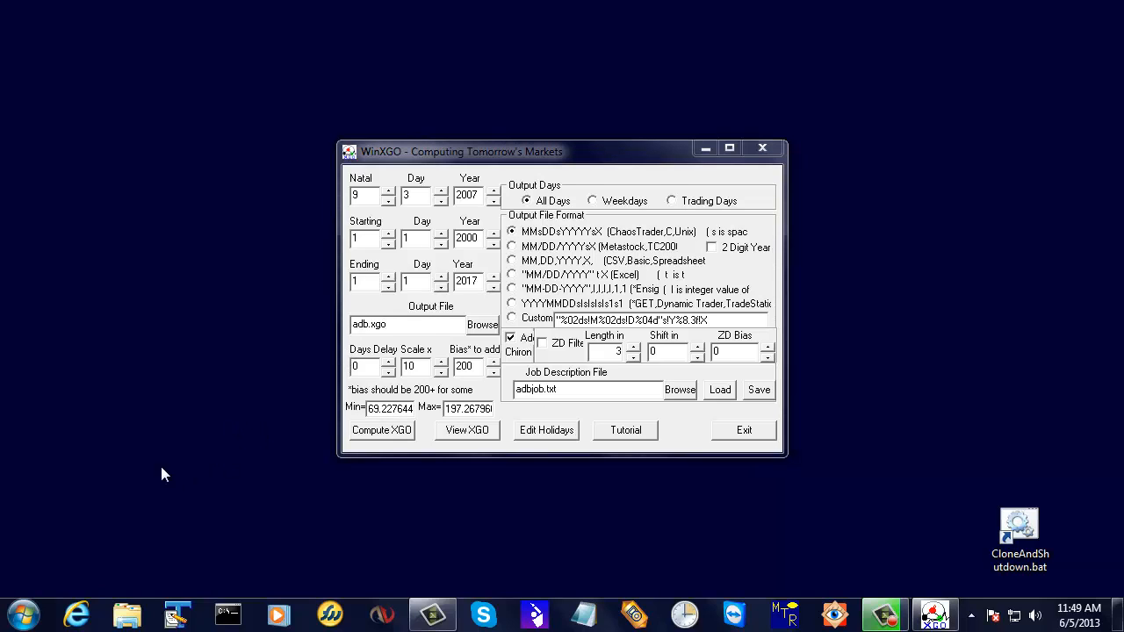
Launch CT.exe from the micromedia winxgo program group.
left_click(17, 612)
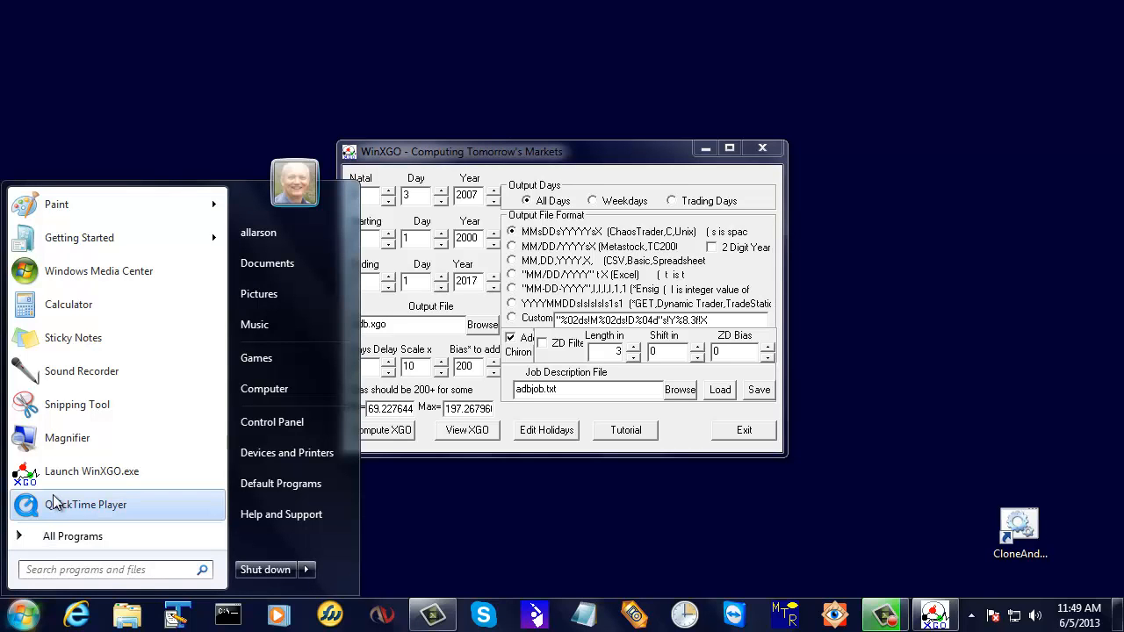
left_click(56, 536)
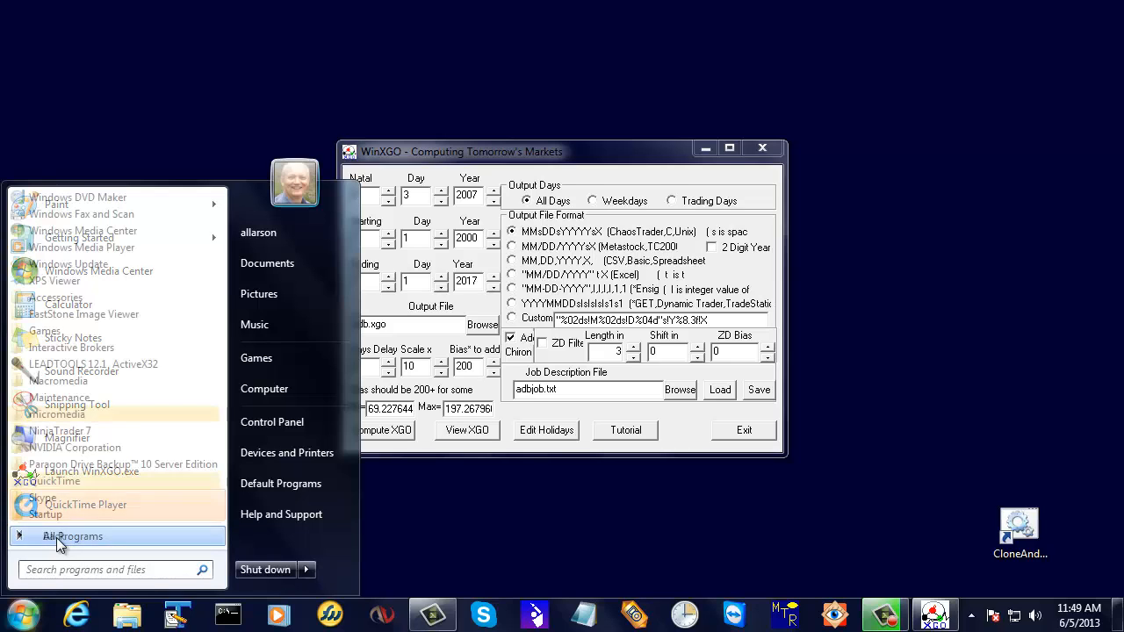
left_click(69, 417)
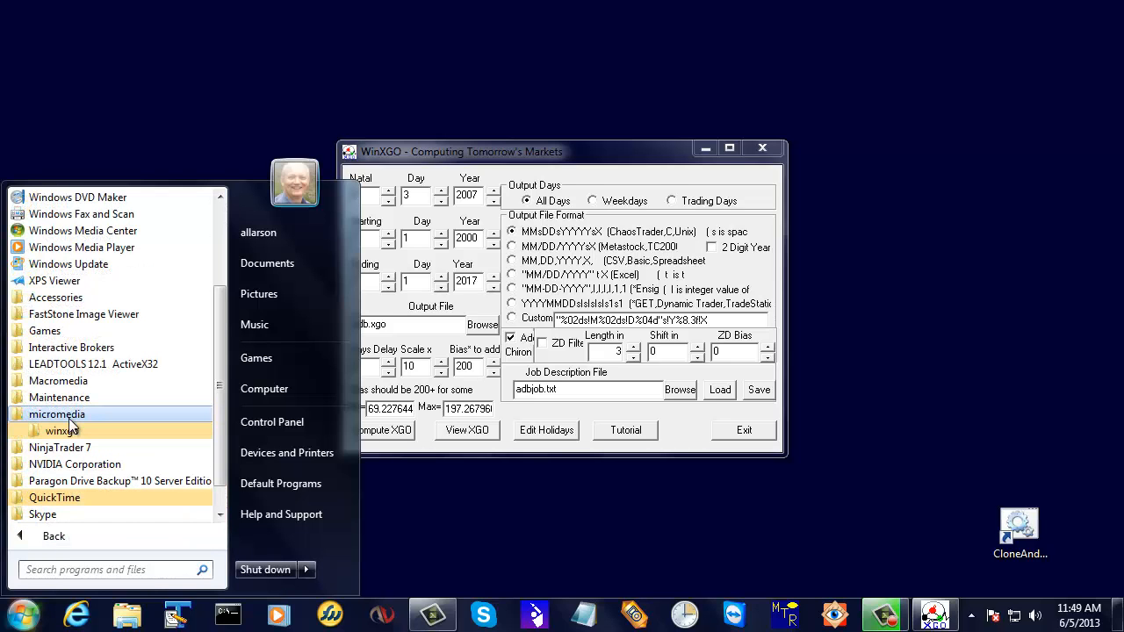
left_click(65, 431)
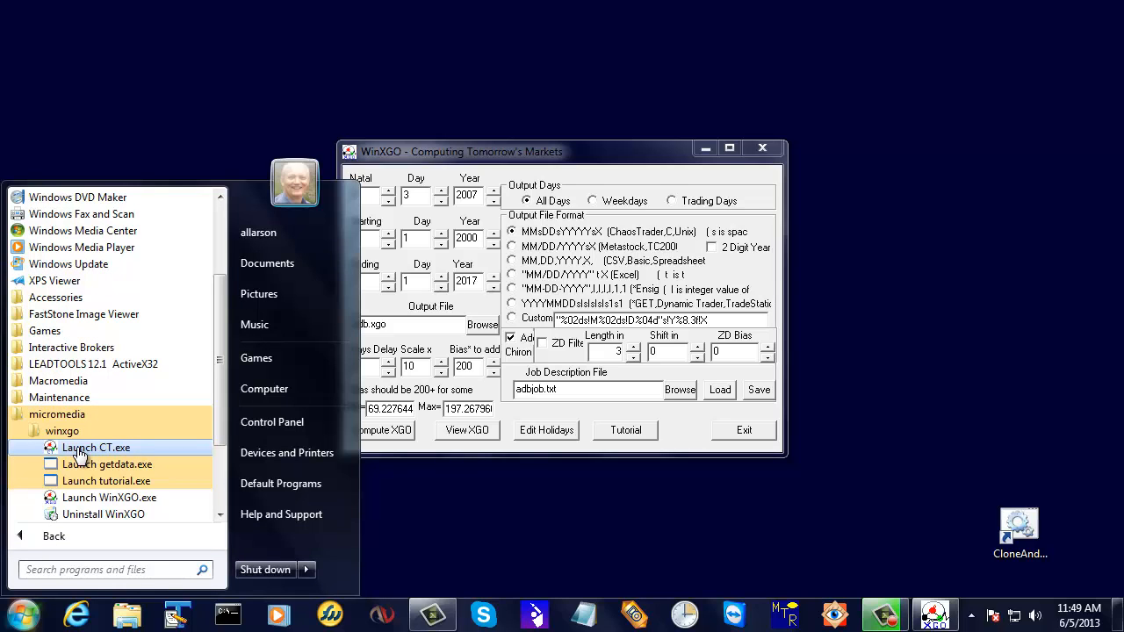
left_click(80, 450)
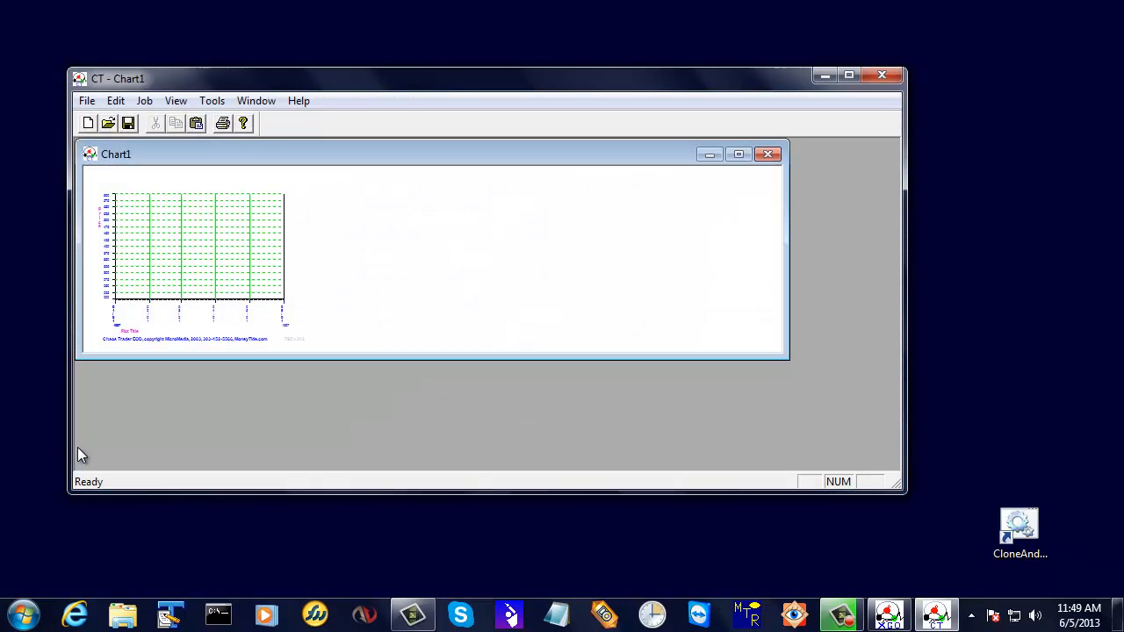
Maximize Chart1 inside the CT window, then resize the window and move it to the middle of the desktop.
left_click(739, 154)
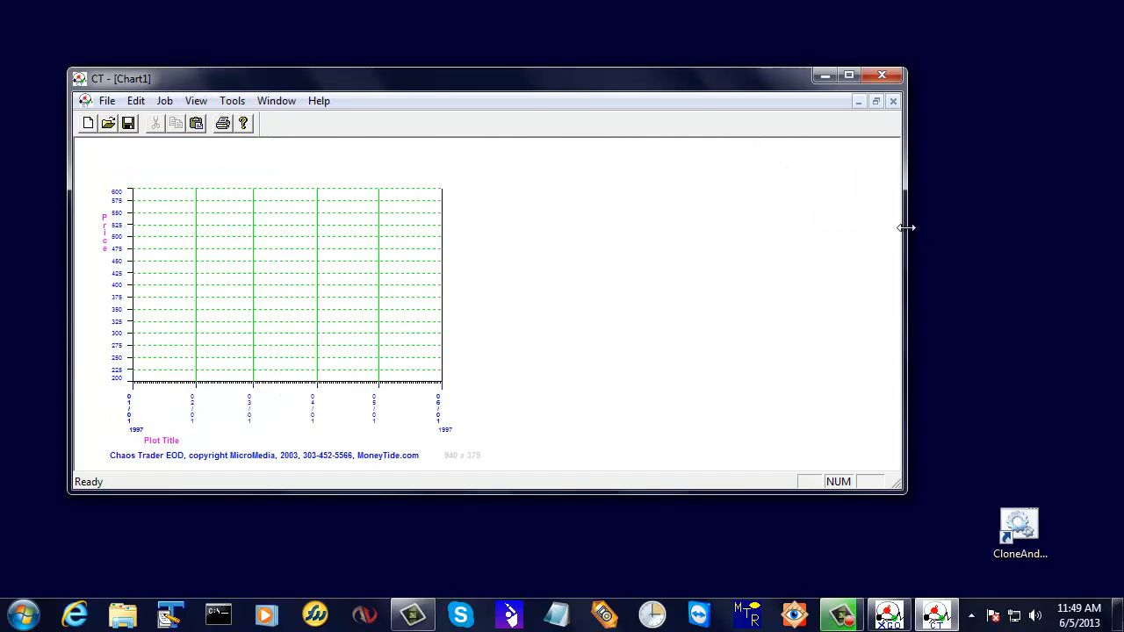
left_click_drag(902, 228, 556, 278)
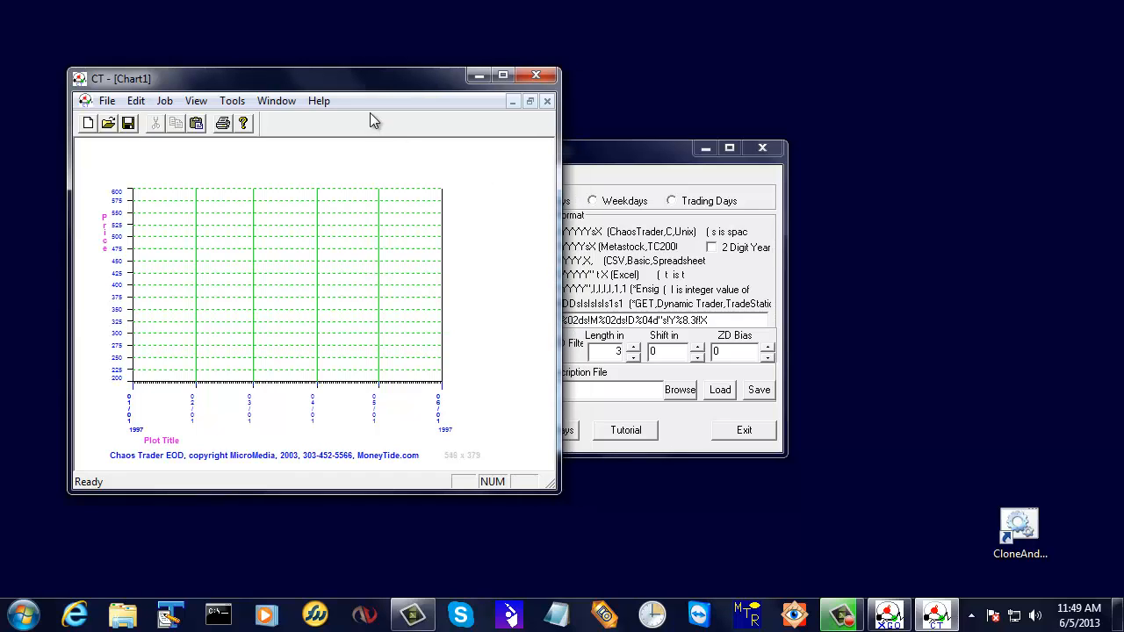
left_click_drag(392, 90, 625, 101)
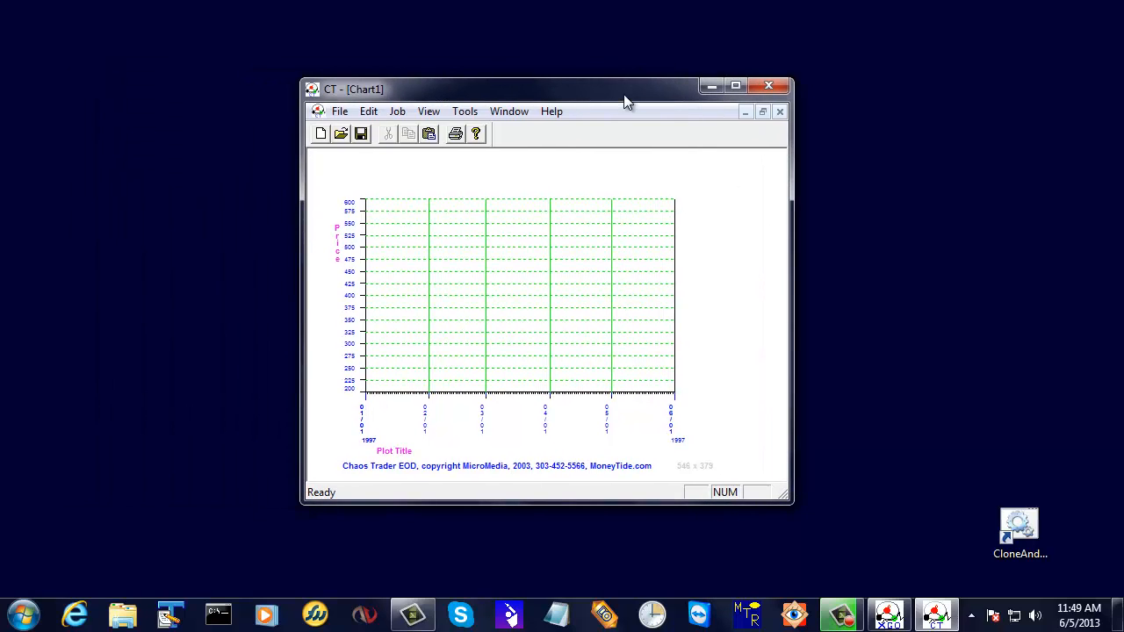
left_click_drag(550, 502, 551, 528)
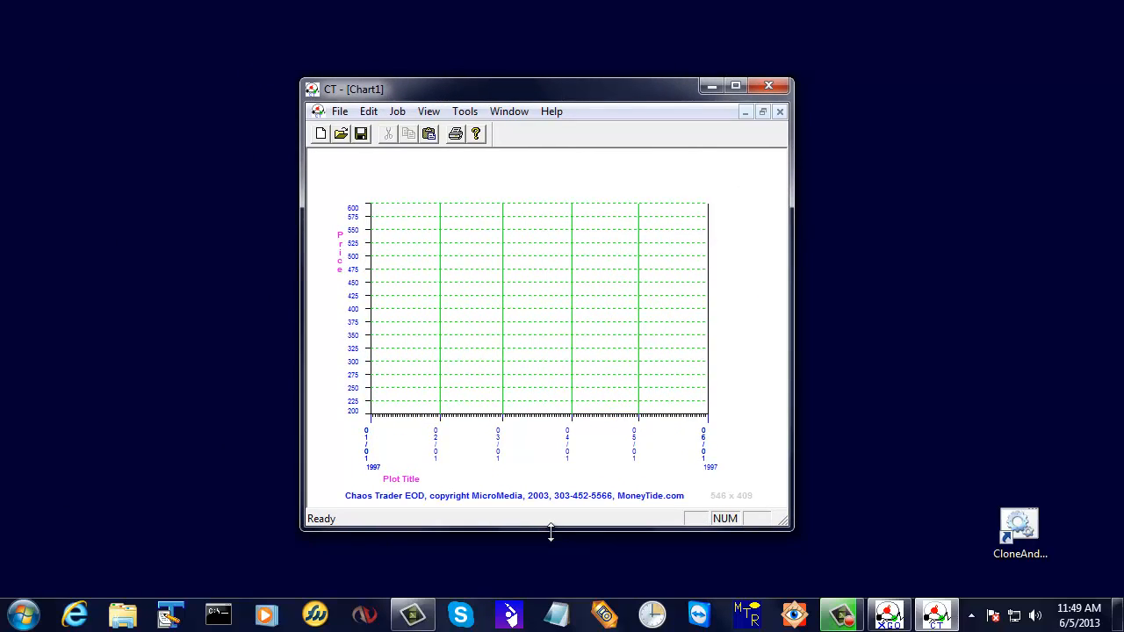
left_click_drag(792, 369, 831, 373)
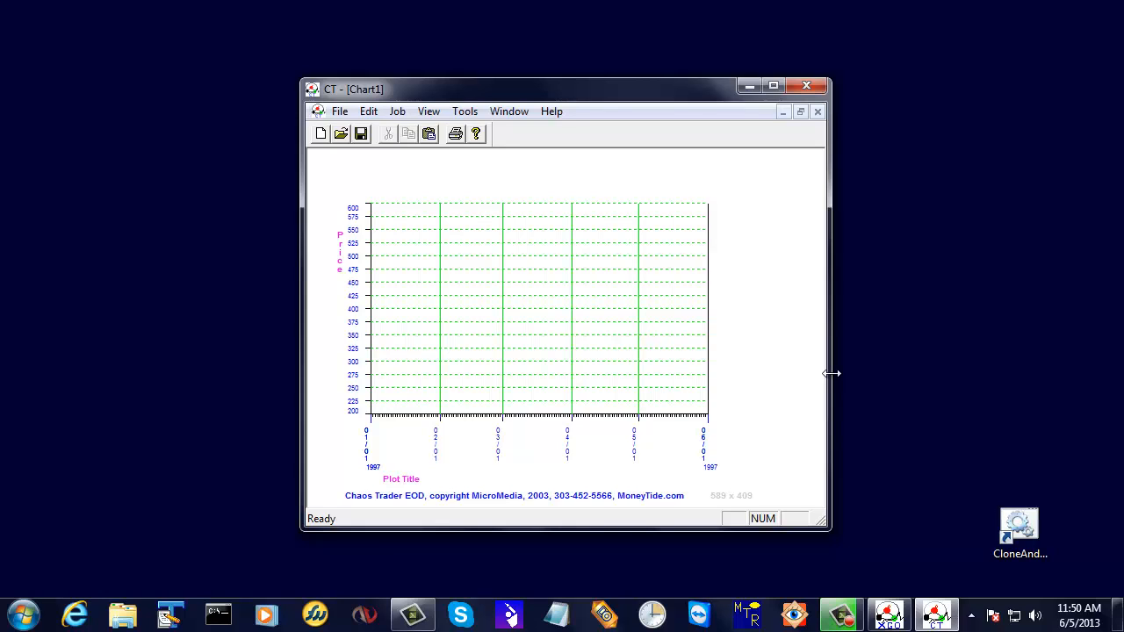
left_click(397, 112)
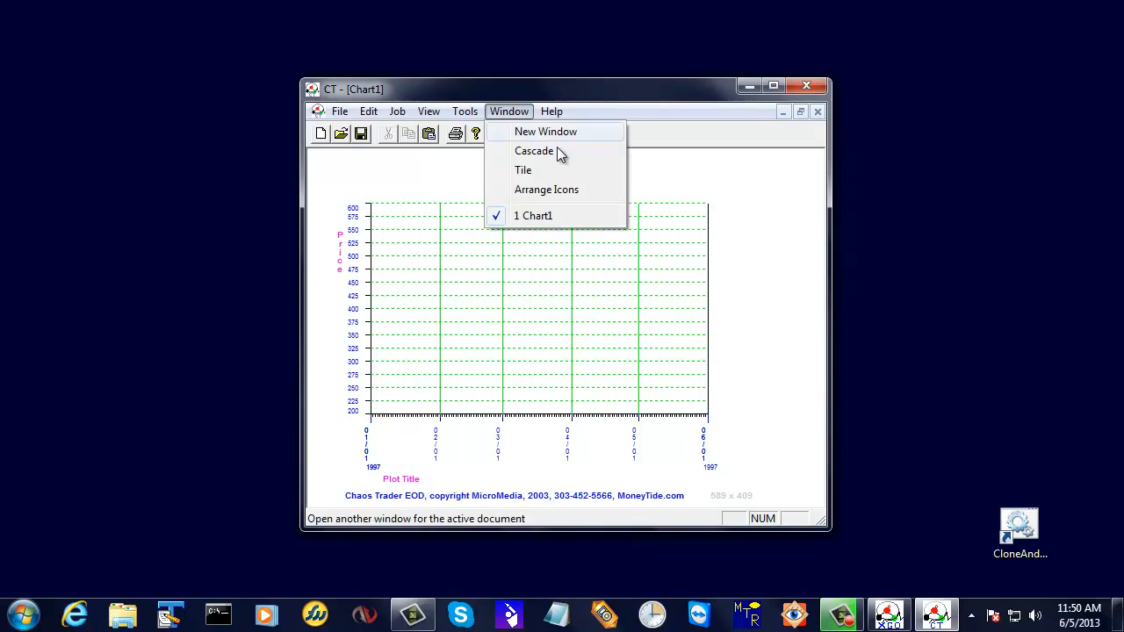
left_click(407, 172)
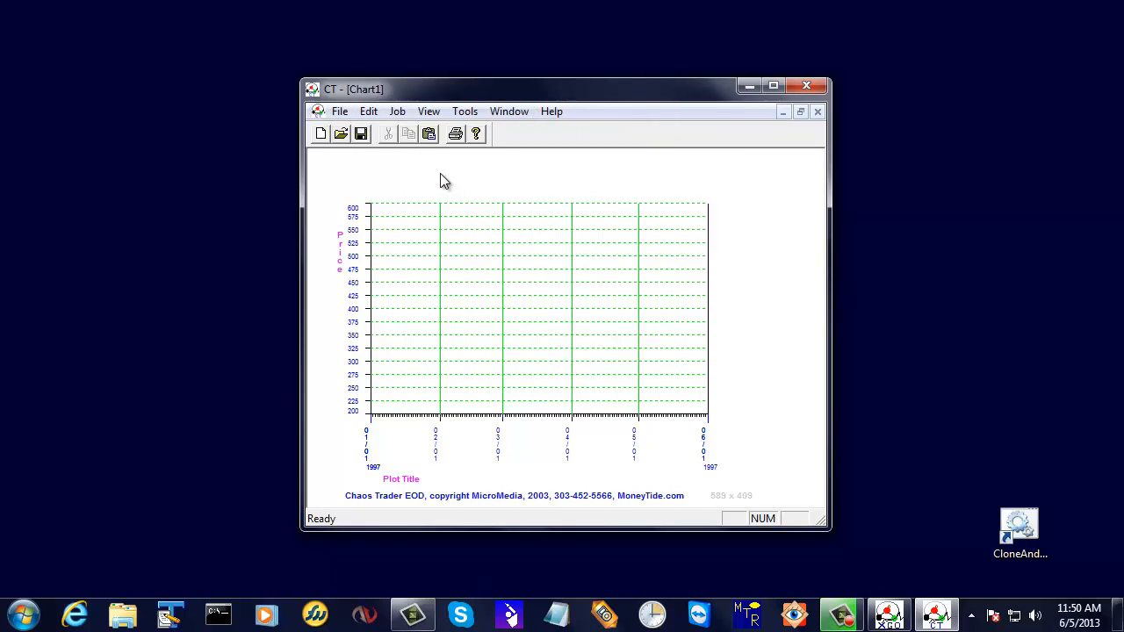
In the plot layout, set both the main plot title and the vertical axis label to ADB.
left_click(396, 112)
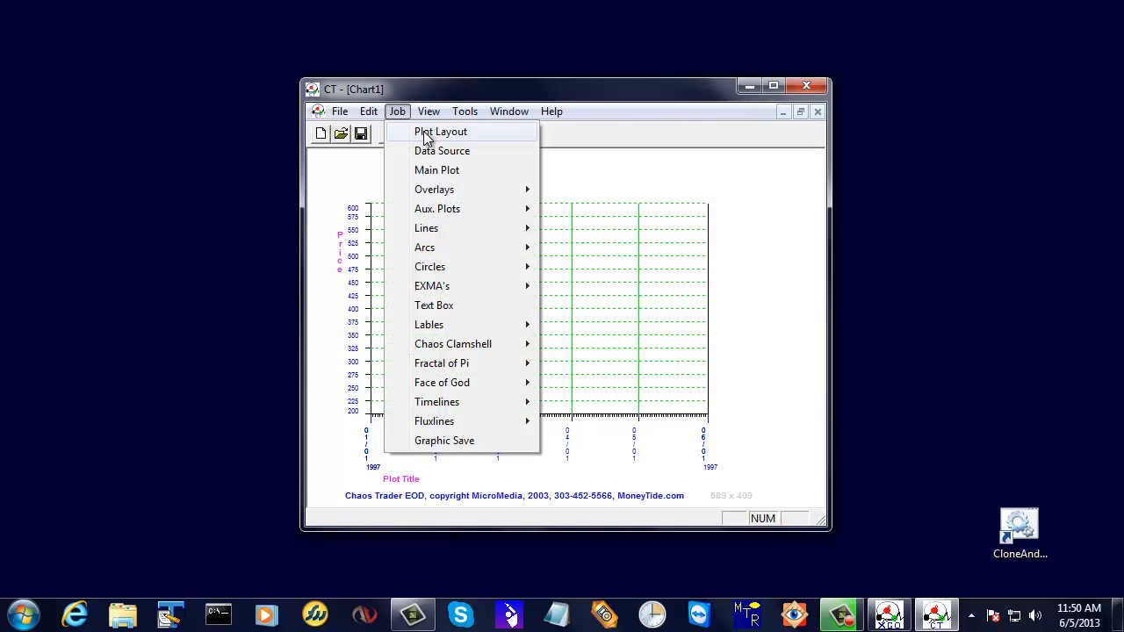
left_click(427, 136)
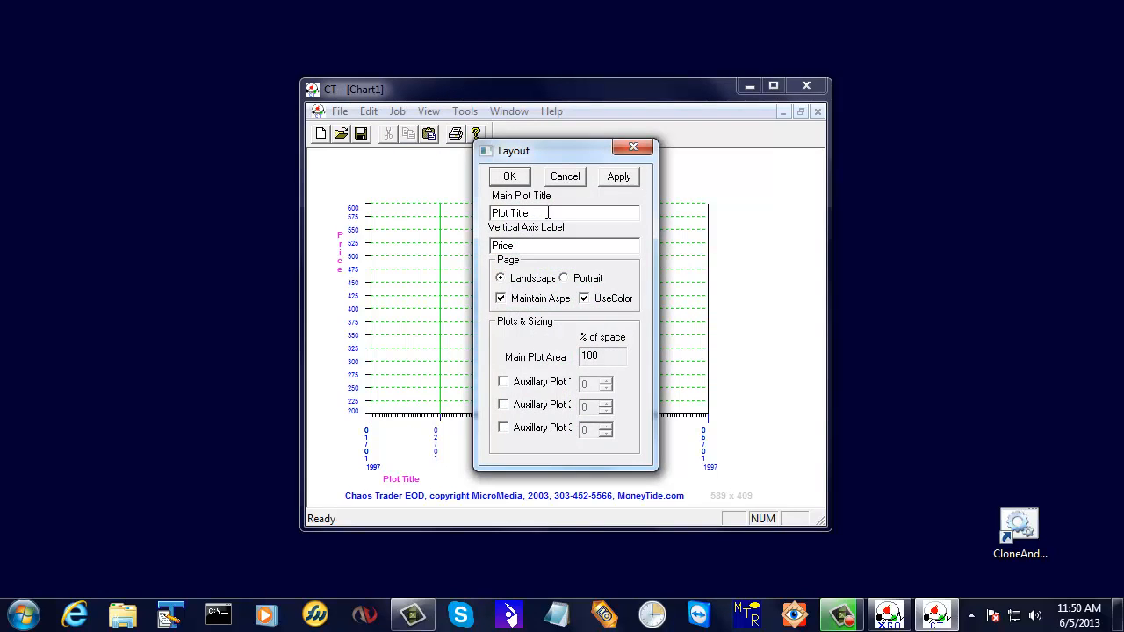
left_click_drag(535, 212, 446, 222)
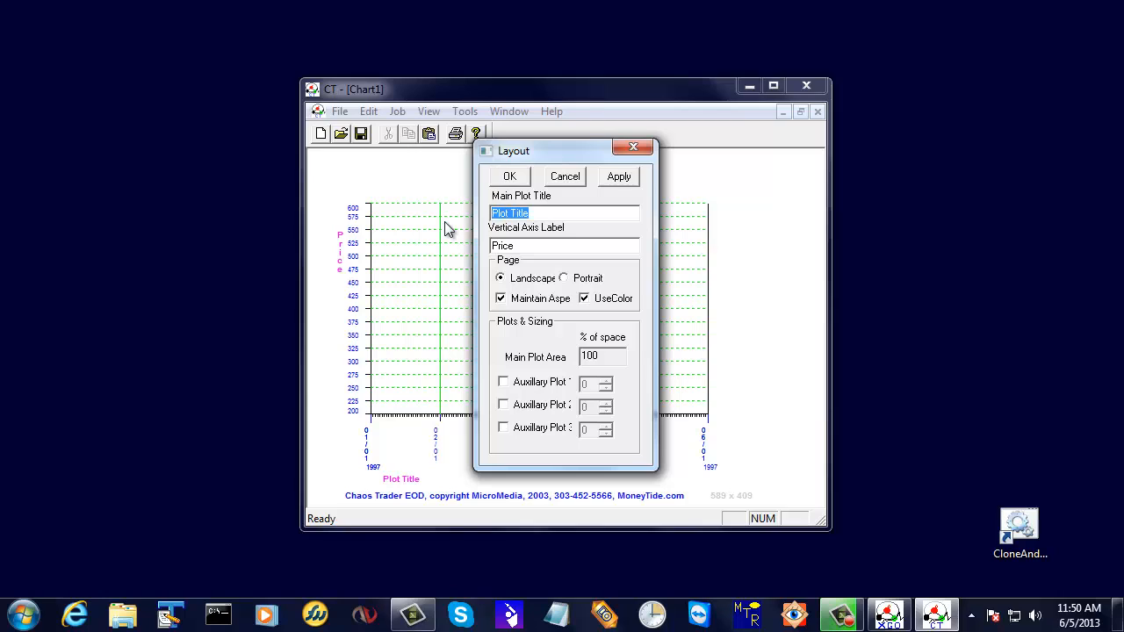
key("BackSpace")
type("ADB")
left_click_drag(520, 246, 459, 253)
key("BackSpace")
type("ADB")
left_click(518, 174)
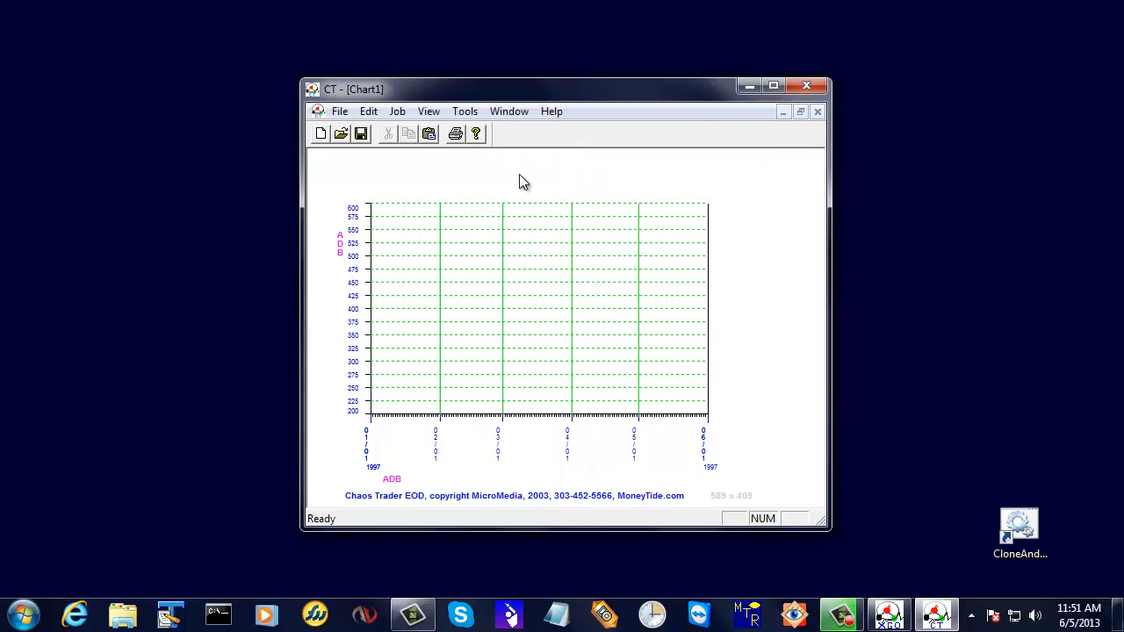
Open the chart's data source settings and start browsing for a data file on the Main (C:) drive.
left_click(368, 111)
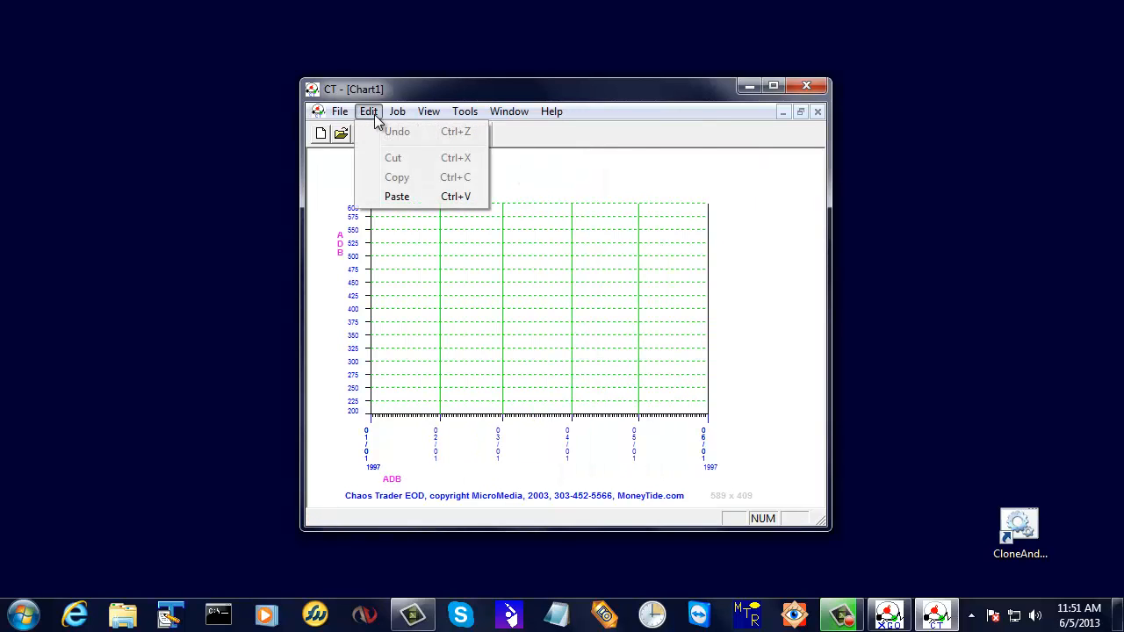
mouse_move(401, 118)
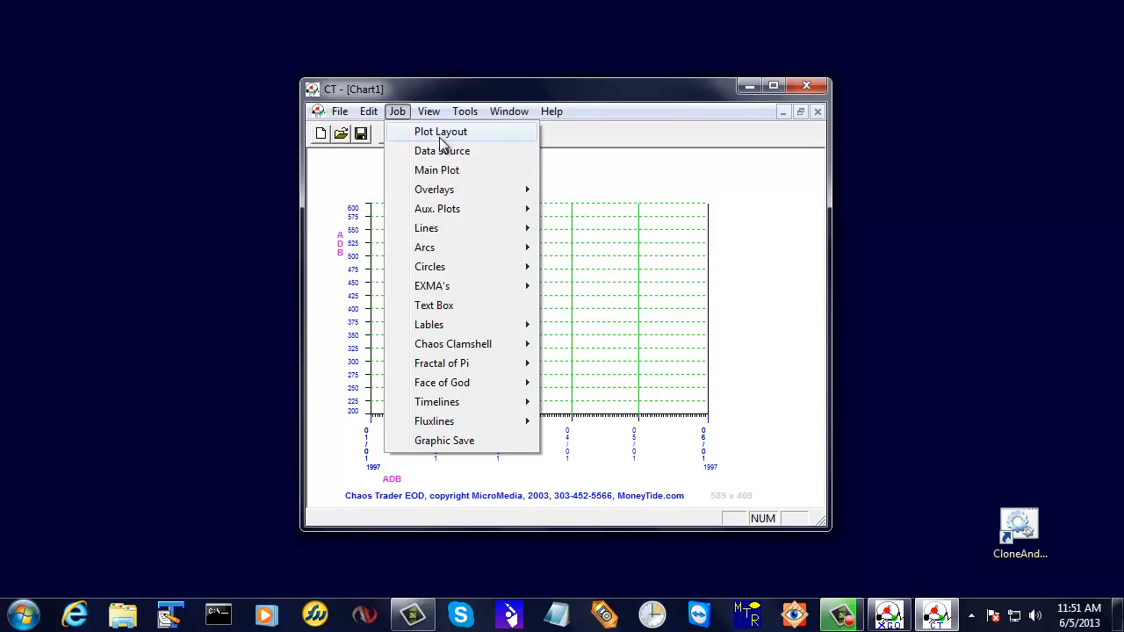
left_click(430, 152)
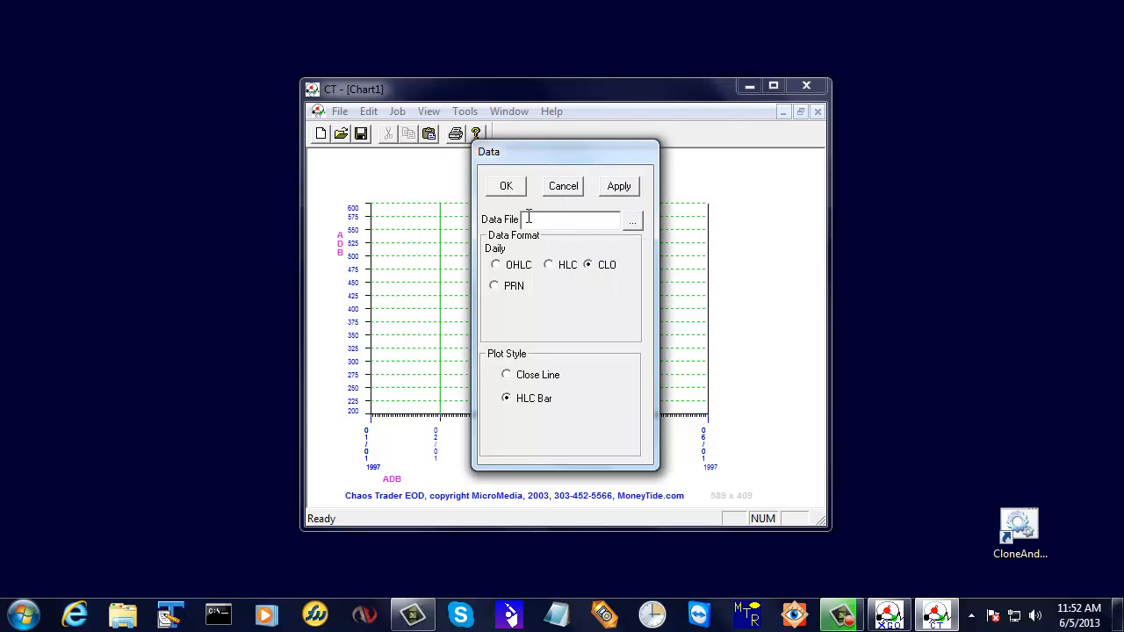
left_click(633, 223)
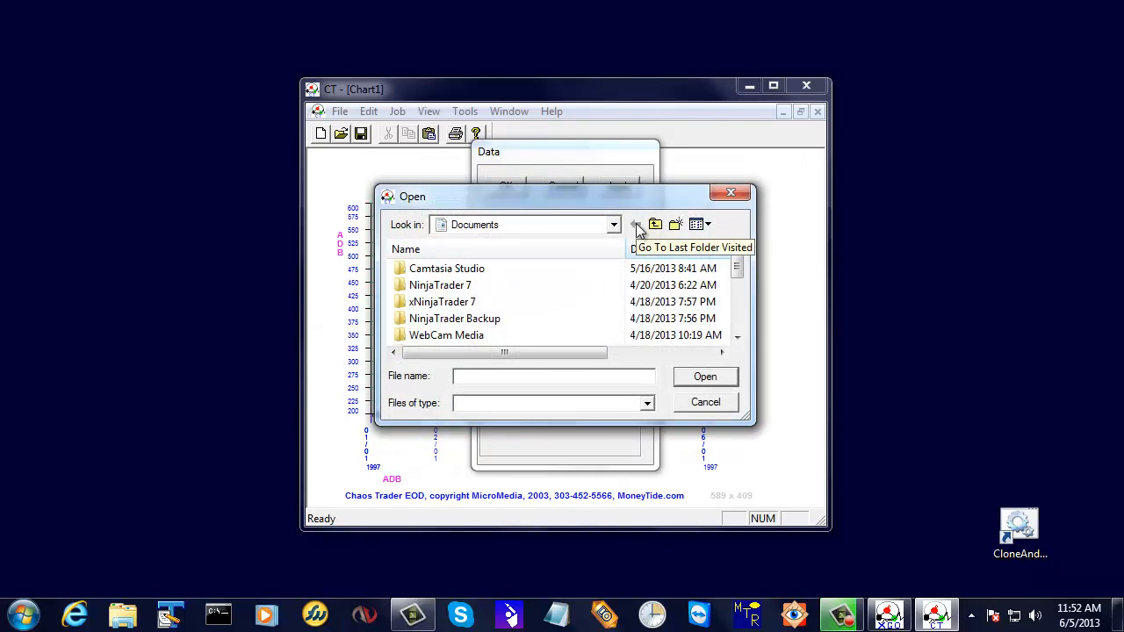
left_click(612, 225)
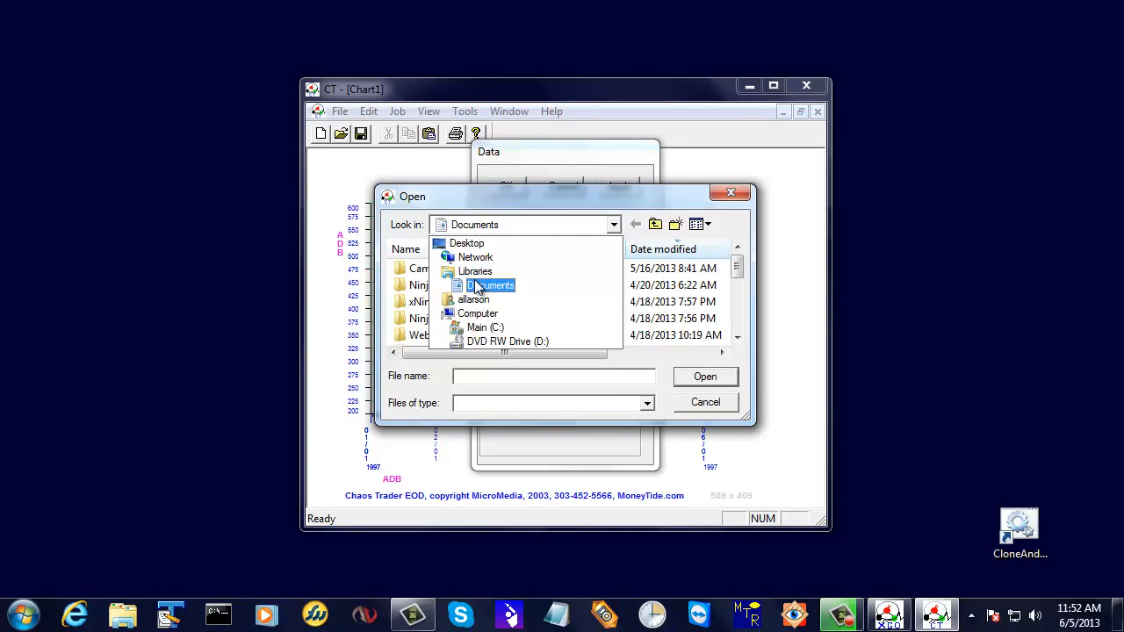
left_click(475, 330)
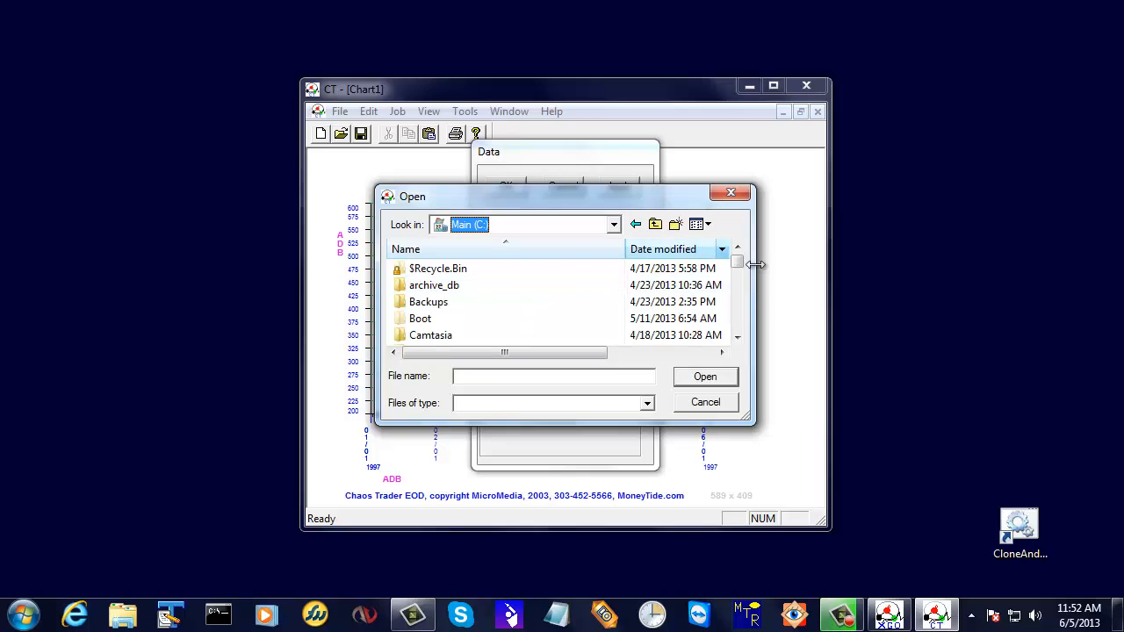
Browse to the WinXGO folder under Program Files\MicroMedia.
left_click(737, 338)
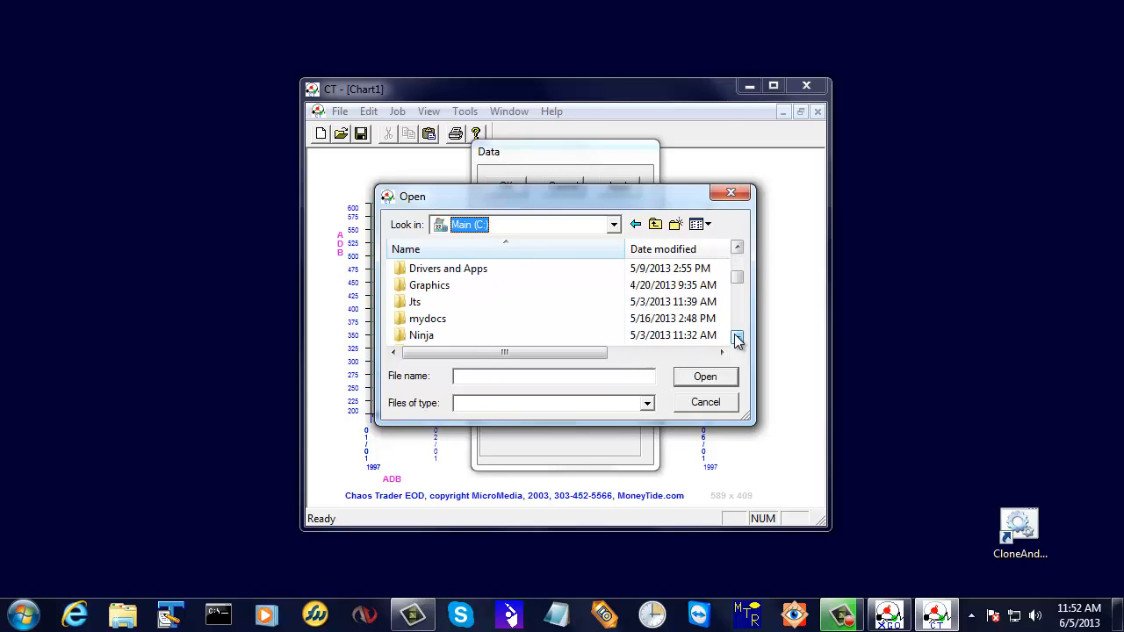
left_click(736, 338)
left_click(737, 338)
left_click(736, 338)
left_click(736, 338)
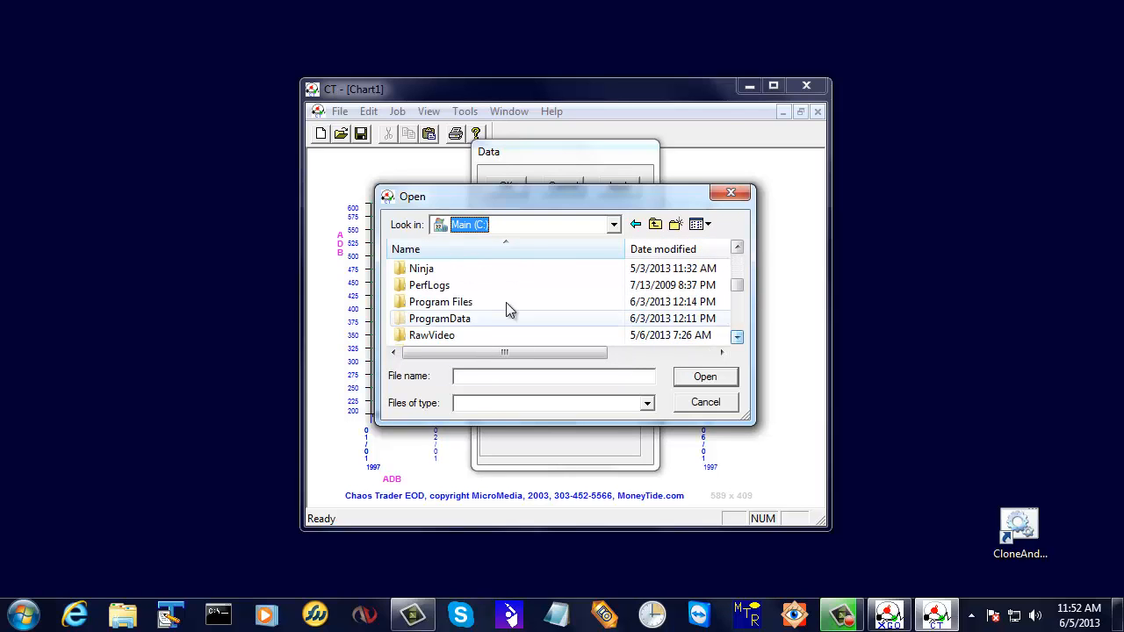
double_click(428, 303)
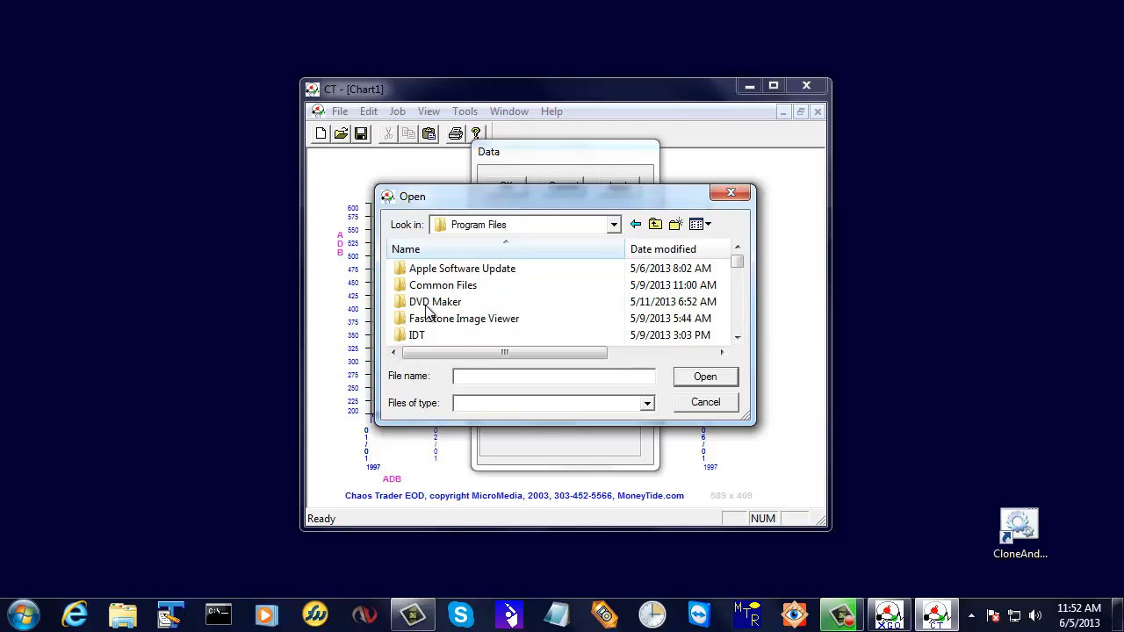
left_click(736, 338)
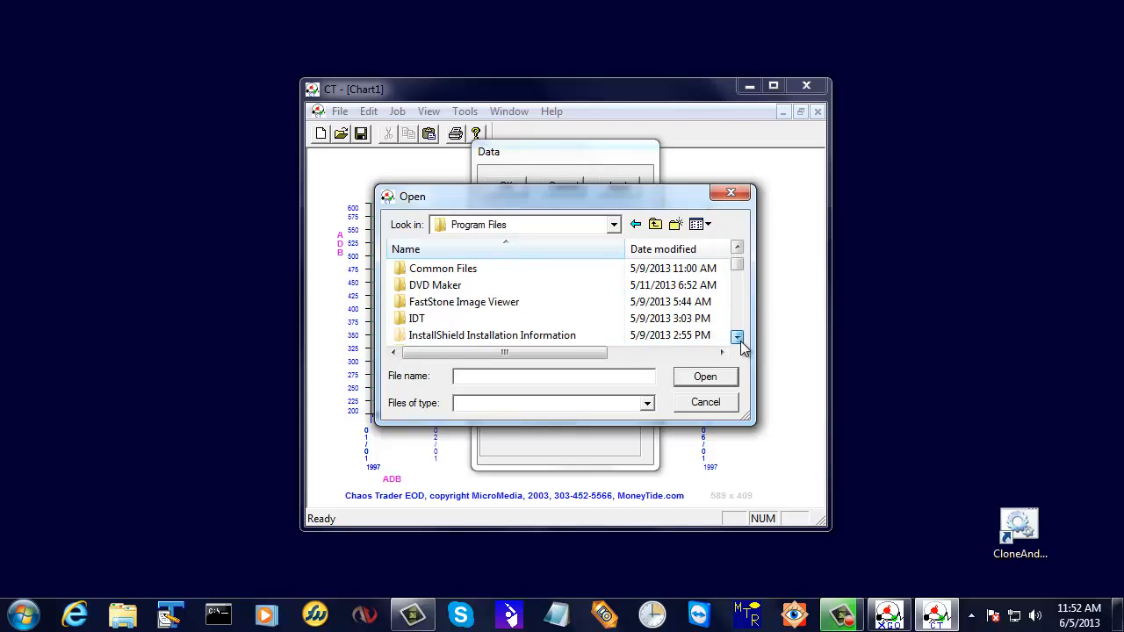
left_click(737, 338)
left_click(737, 338)
left_click(736, 338)
left_click(736, 338)
left_click(737, 338)
left_click(737, 338)
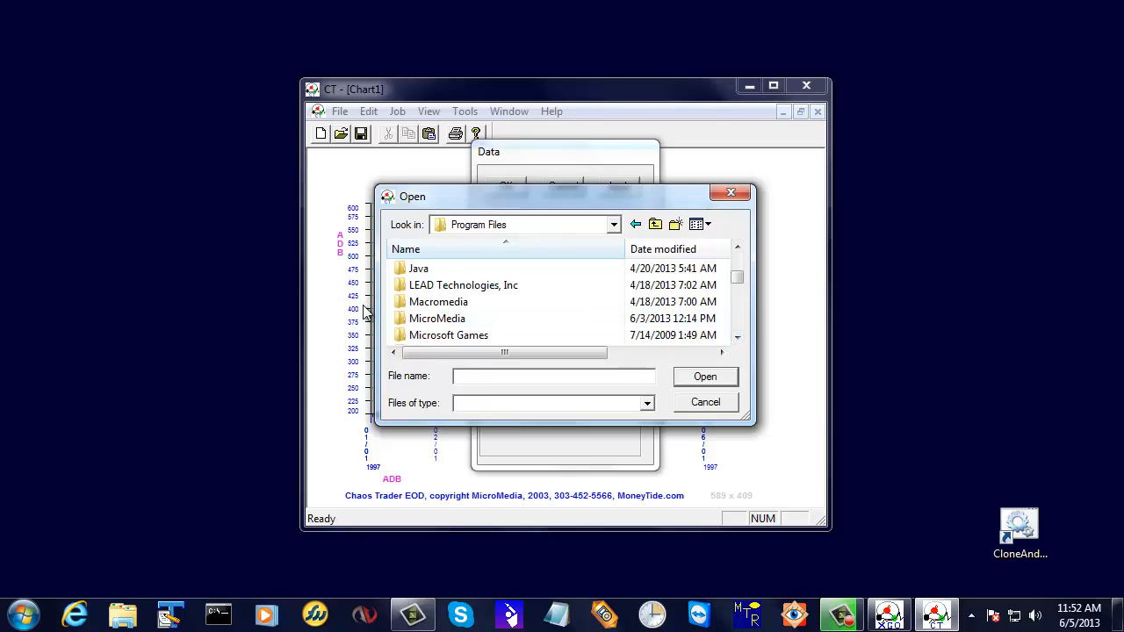
left_click(439, 324)
double_click(439, 323)
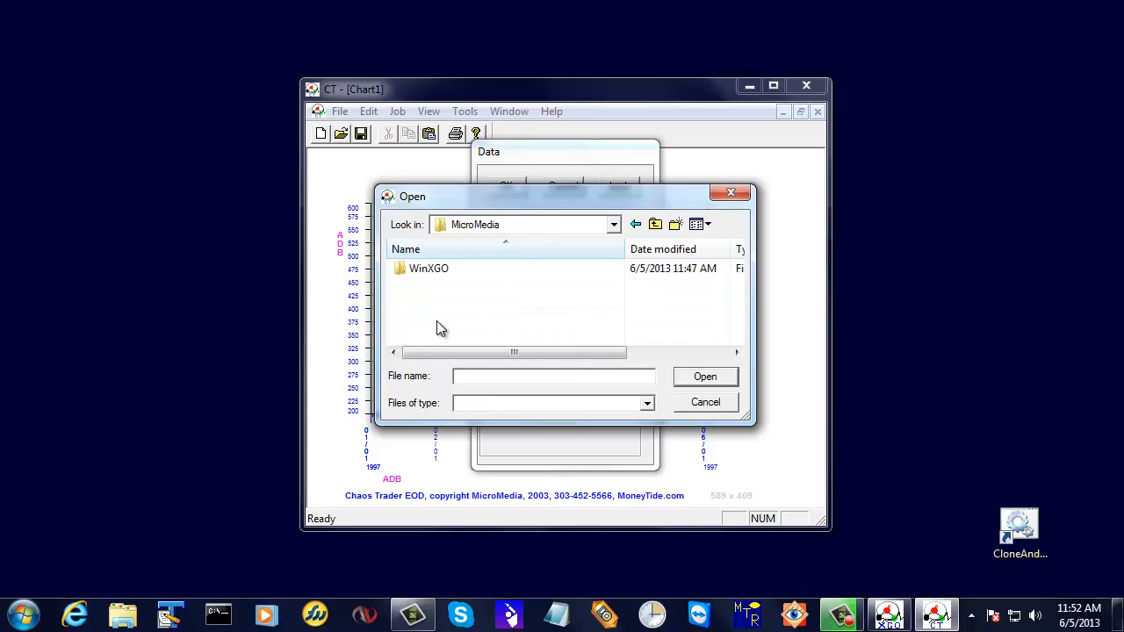
double_click(434, 267)
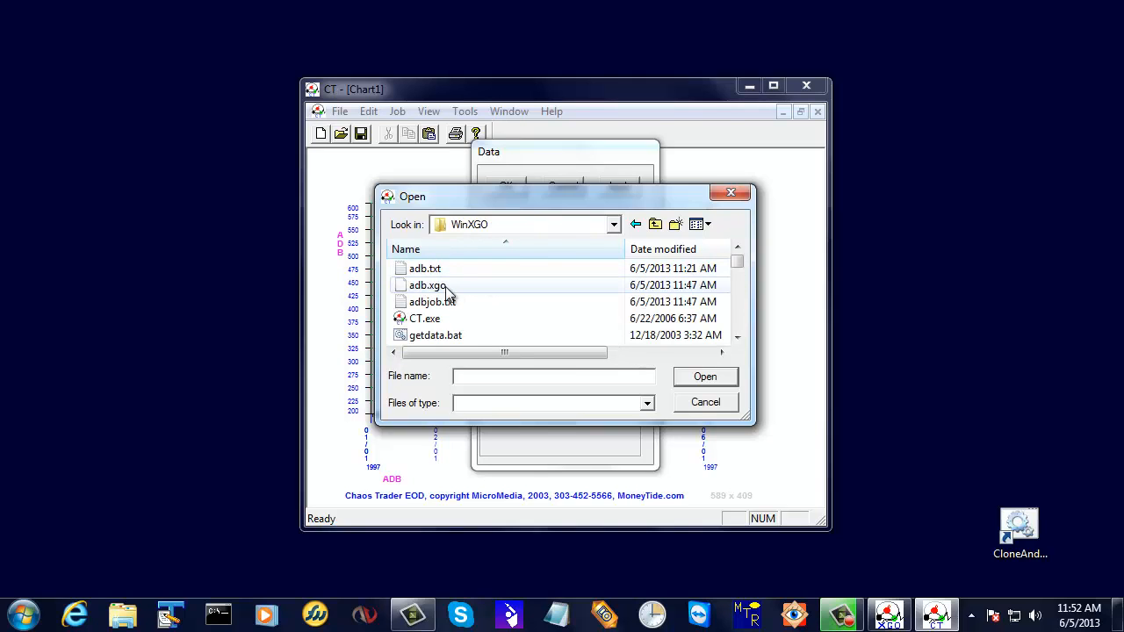
Choose adb.xgo as the chart's data file and accept the data source settings.
left_click(443, 287)
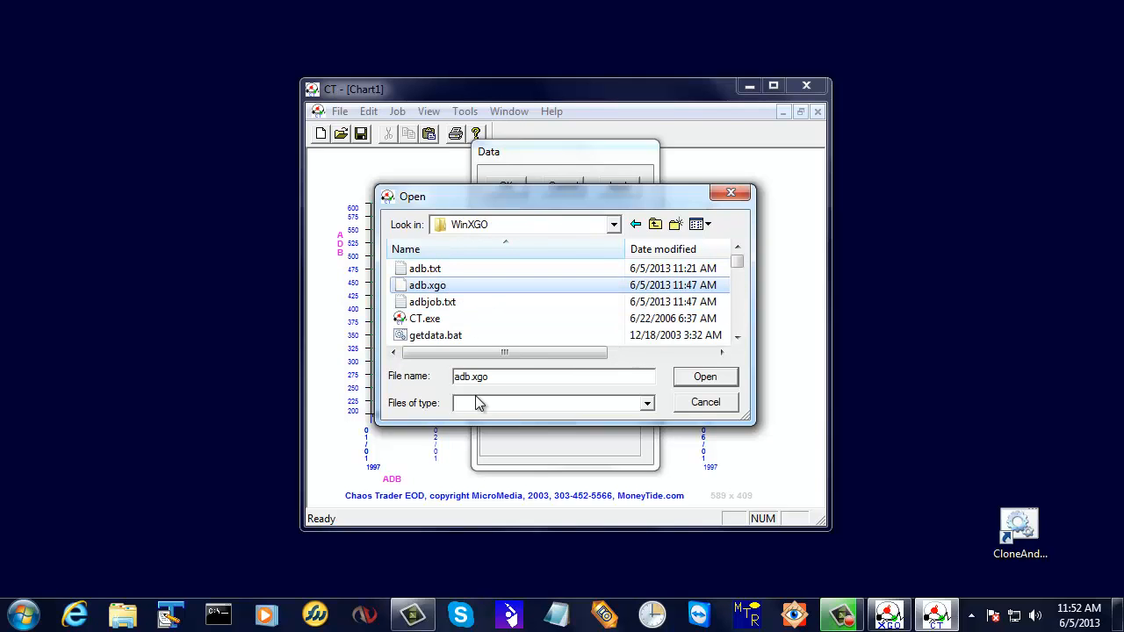
left_click(647, 406)
left_click(649, 408)
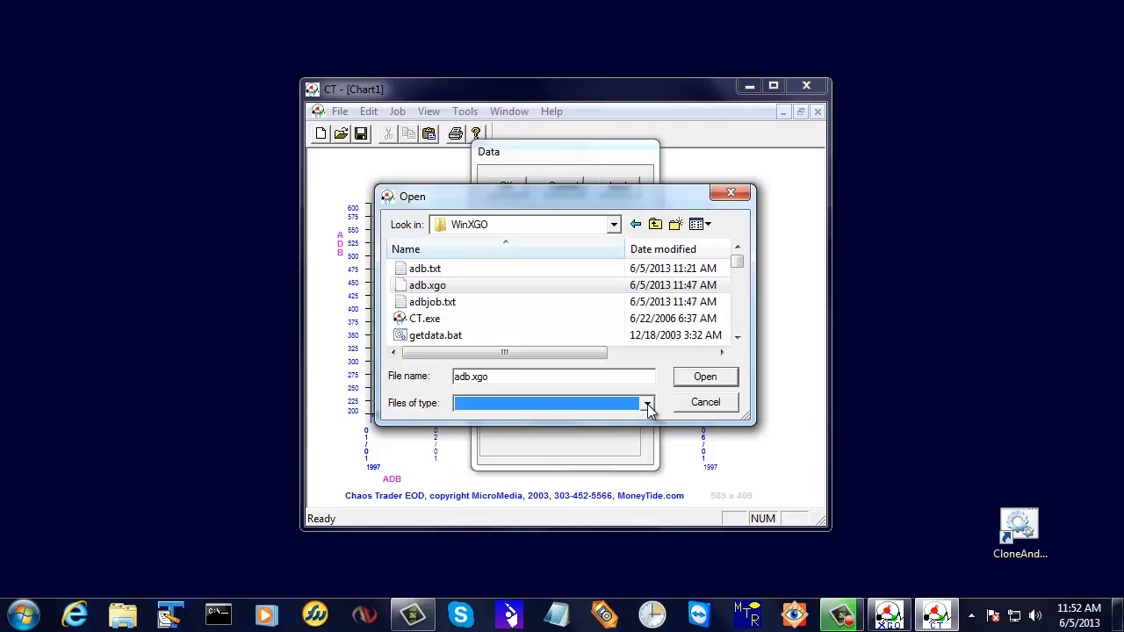
left_click(705, 377)
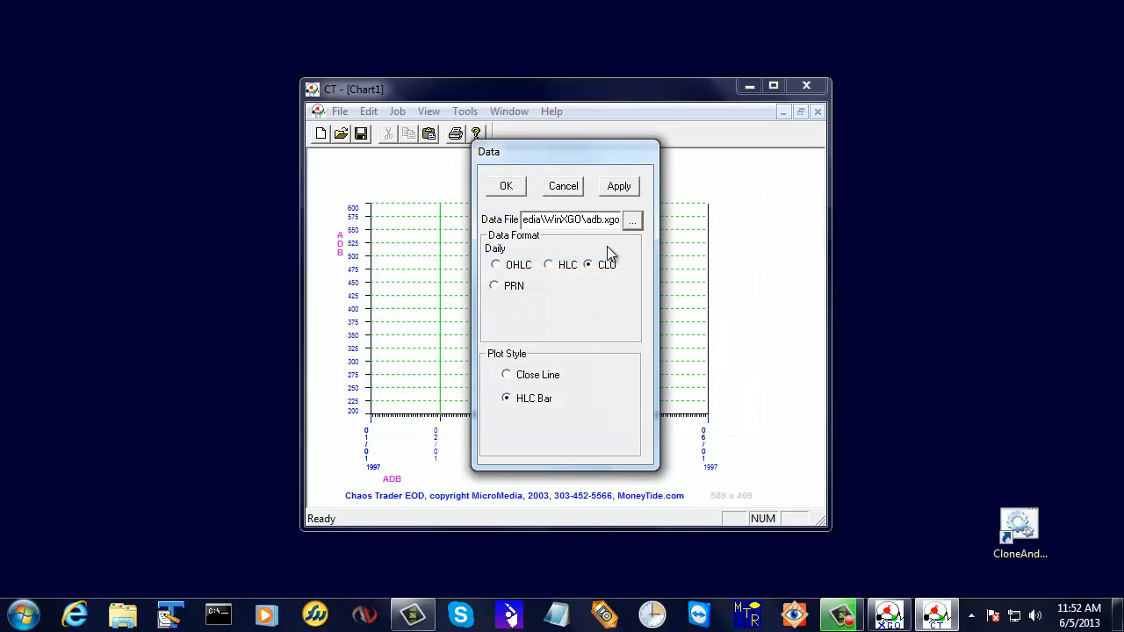
left_click(506, 190)
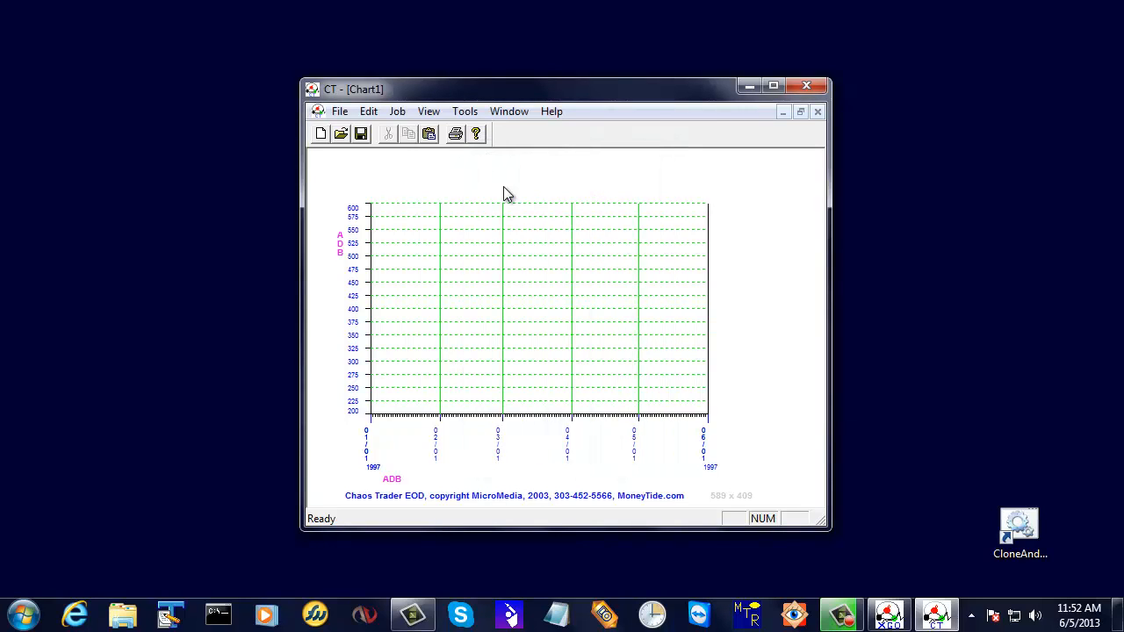
In the main plot settings, set the date range from 1/1/2000 to 1/1/2017.
left_click(397, 118)
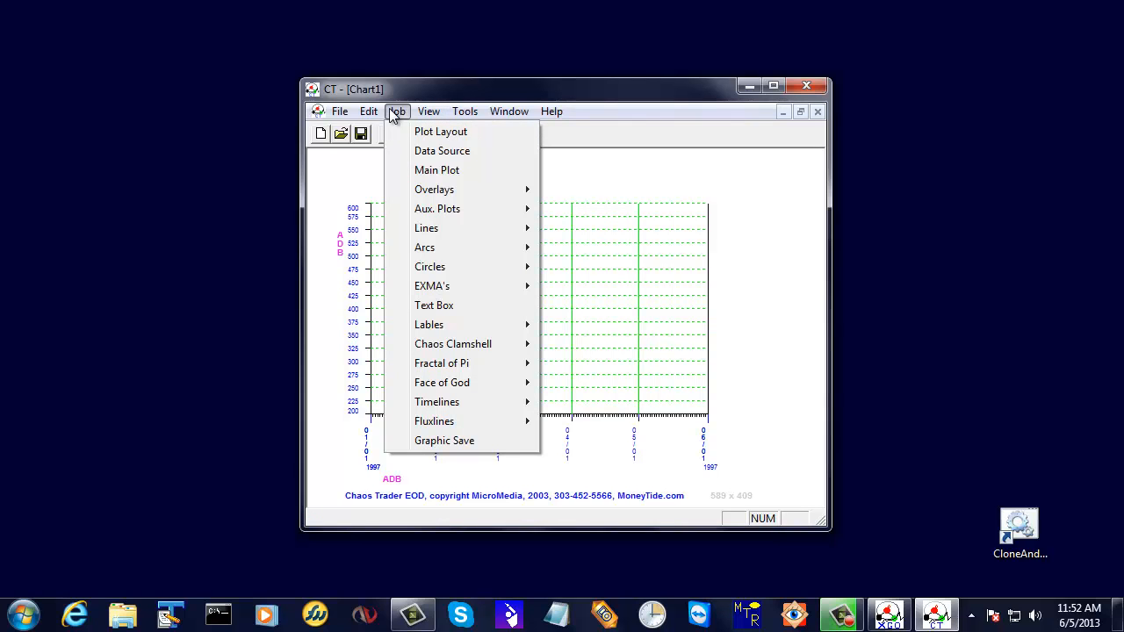
left_click(430, 170)
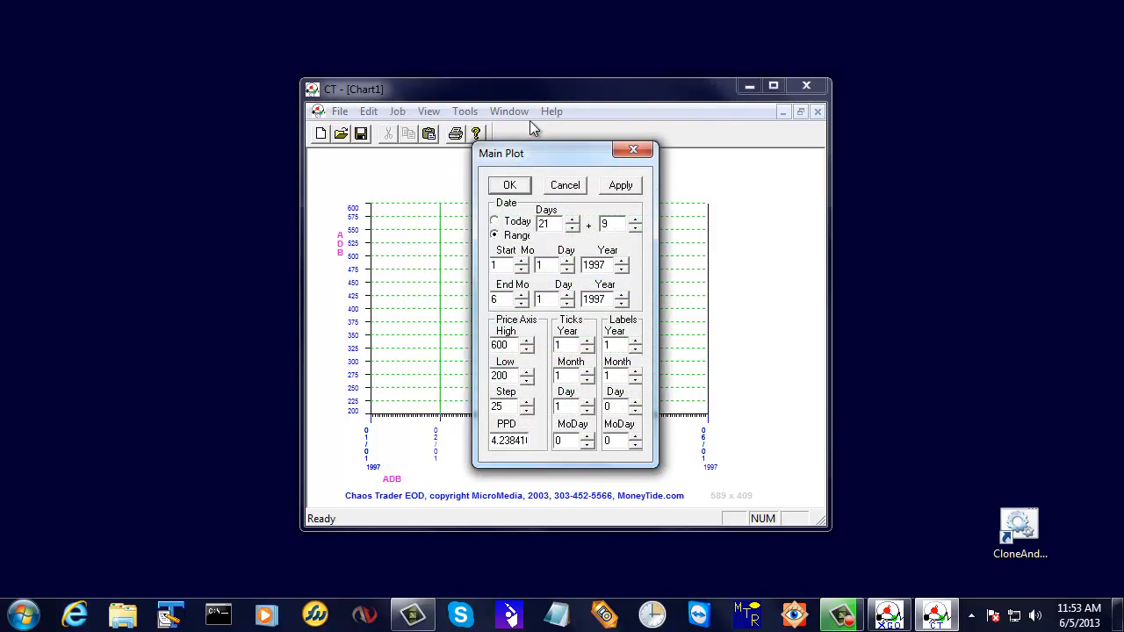
left_click(586, 266)
type("2000")
key("Delete")
key("Delete")
key("Delete")
key("Delete")
left_click(584, 298)
type("2017")
key("BackSpace")
type("1")
left_click(495, 236)
Set the price axis to low 50 and high 250, turn day ticks to 0, and apply the main plot settings.
left_click(512, 376)
key("BackSpace")
key("BackSpace")
key("BackSpace")
type("50")
key("BackSpace")
key("BackSpace")
key("BackSpace")
type("250")
left_click(587, 411)
left_click(620, 185)
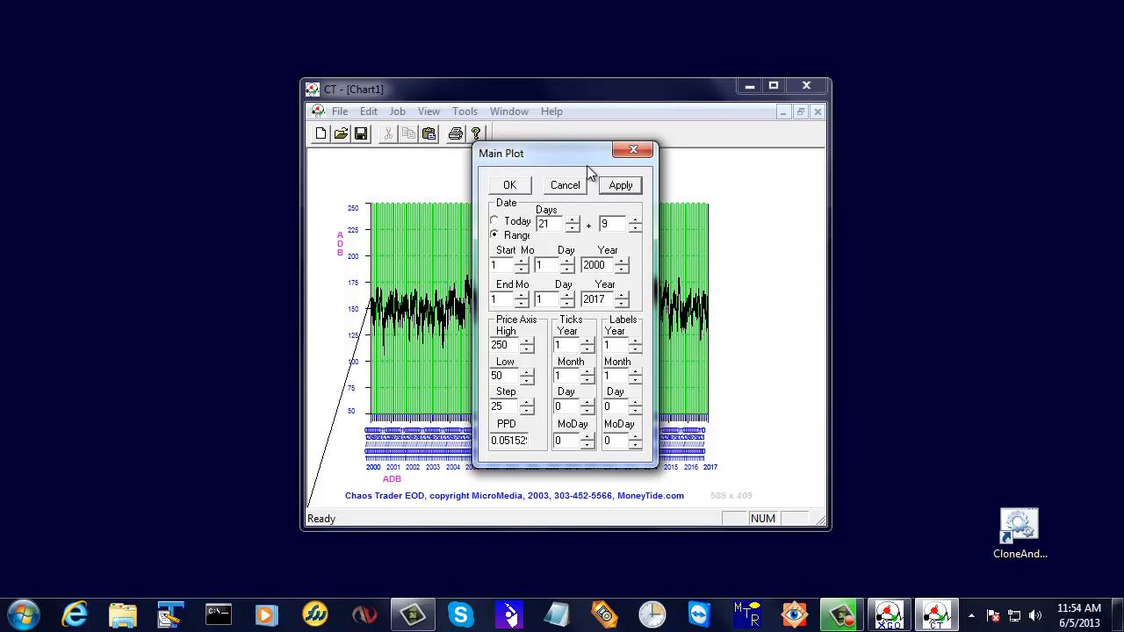
Set both the month ticks and month labels to 0 and accept the main plot settings.
left_click_drag(575, 146, 896, 184)
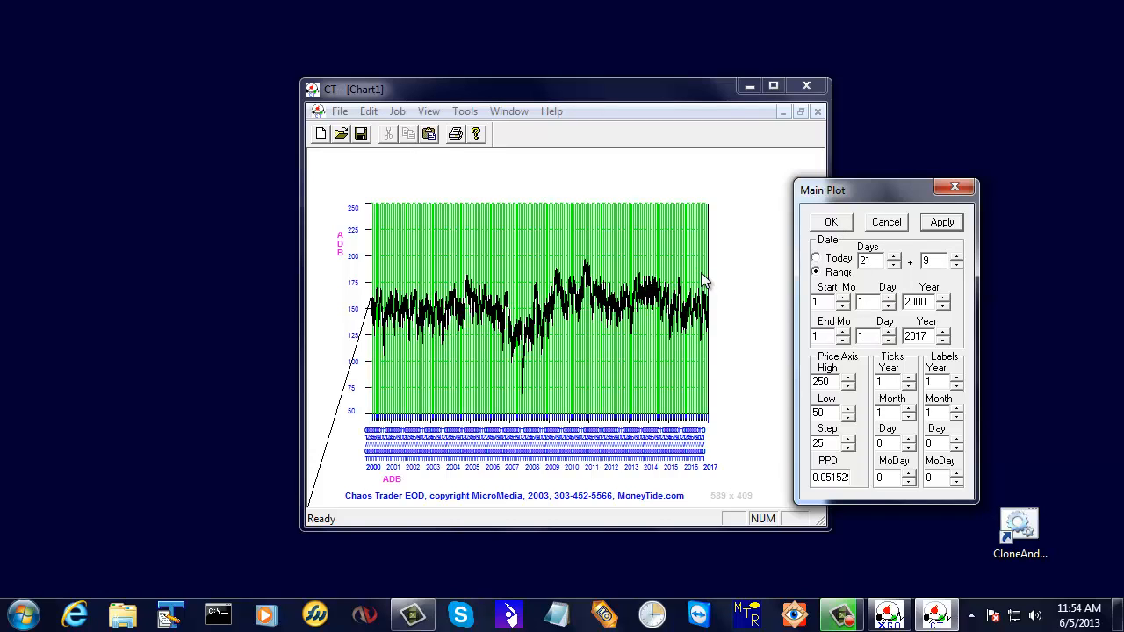
left_click(908, 417)
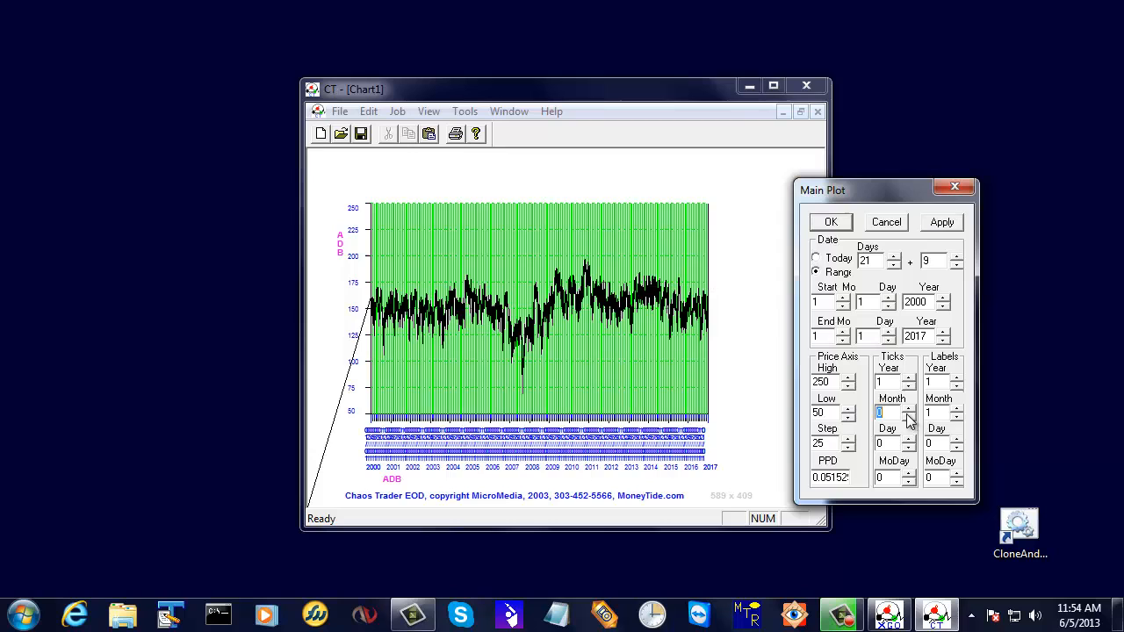
left_click(957, 417)
left_click(941, 223)
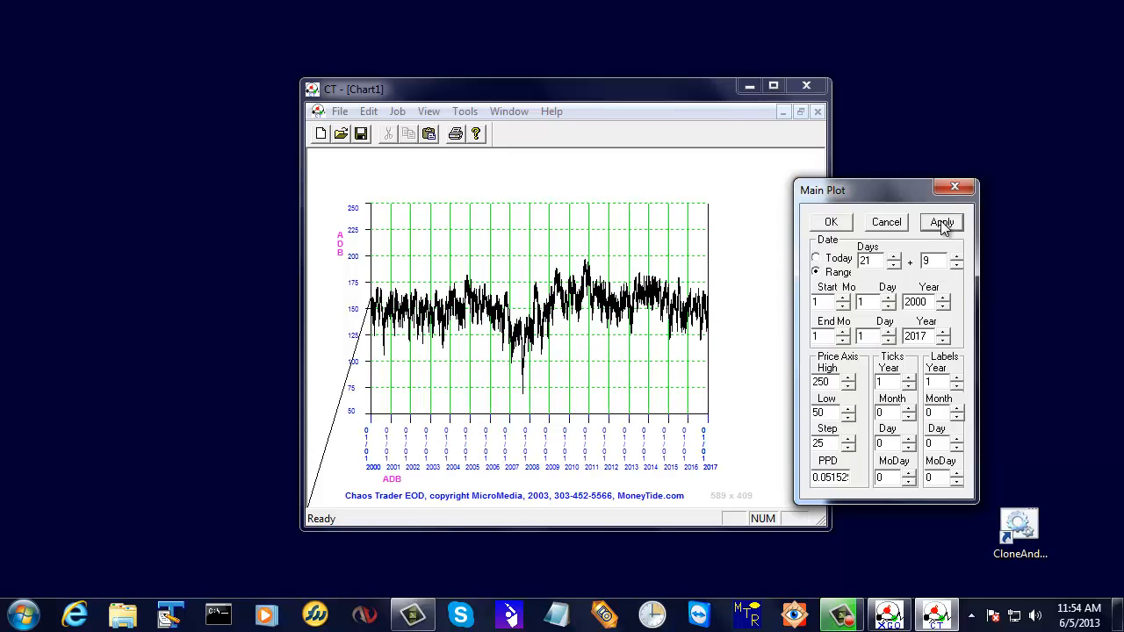
left_click(831, 223)
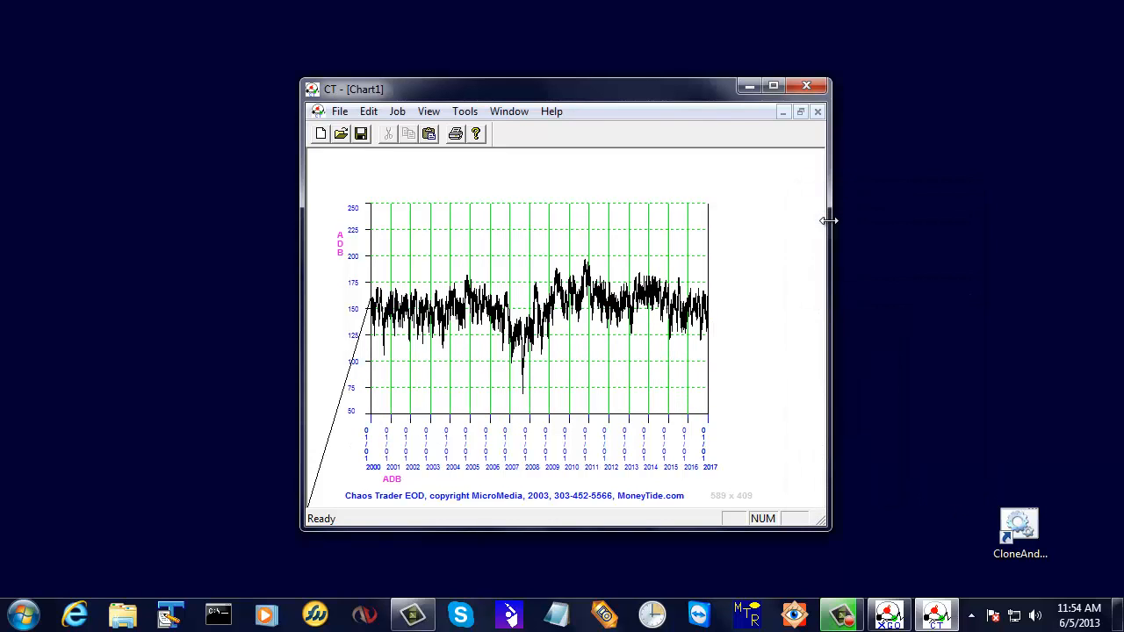
Save the chart as ChartADB.CT in the WinXGO folder.
left_click(340, 113)
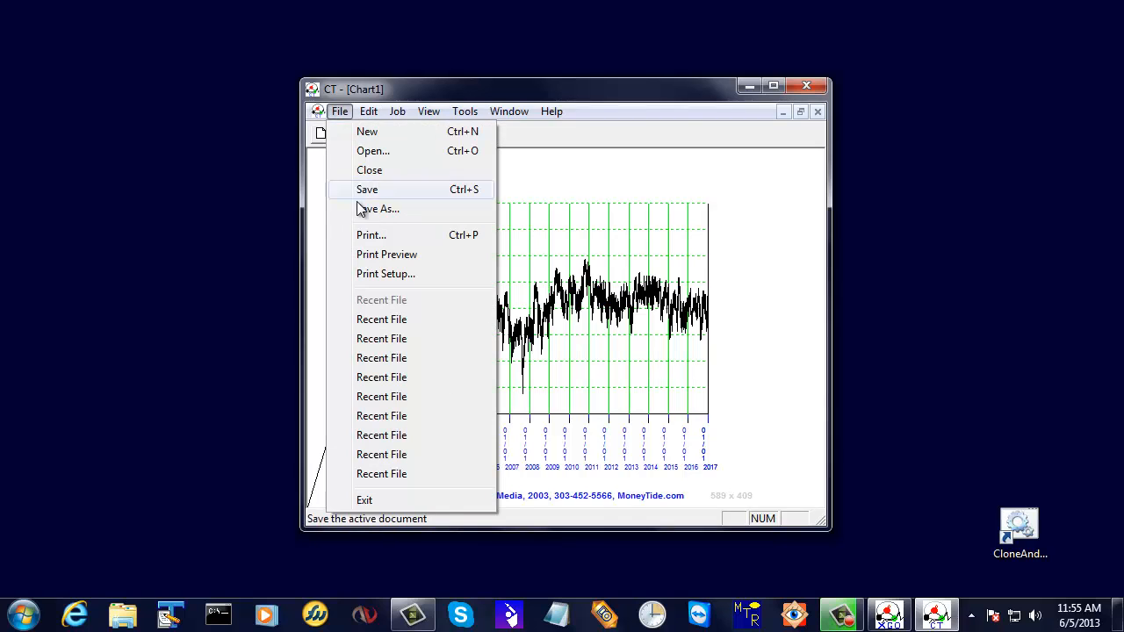
left_click(372, 212)
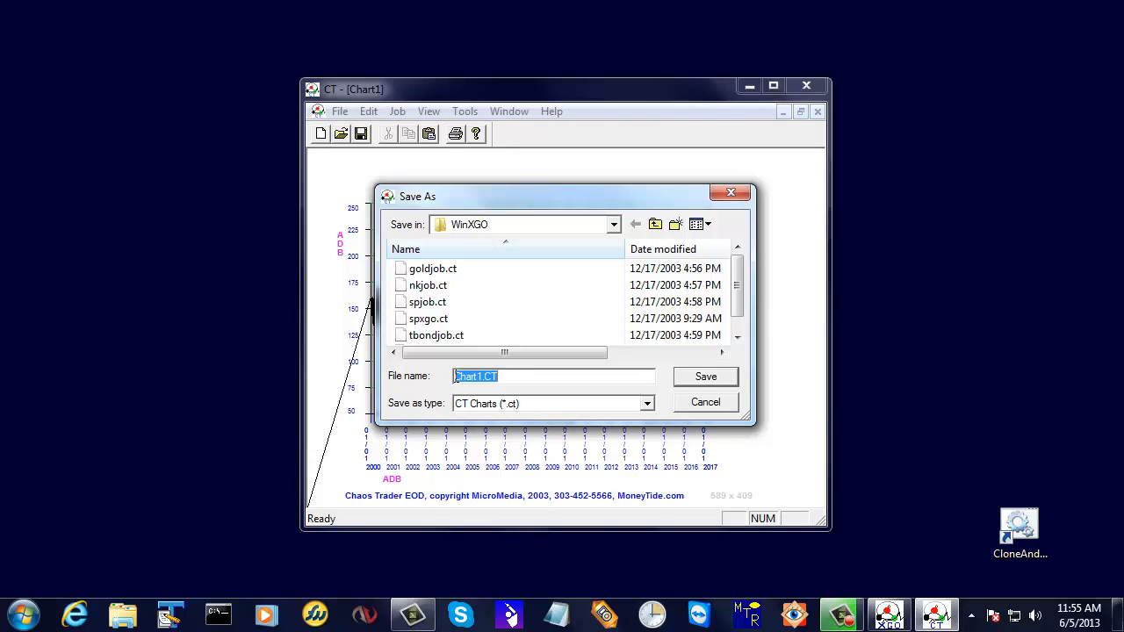
left_click(477, 377)
type("ADB")
key("Delete")
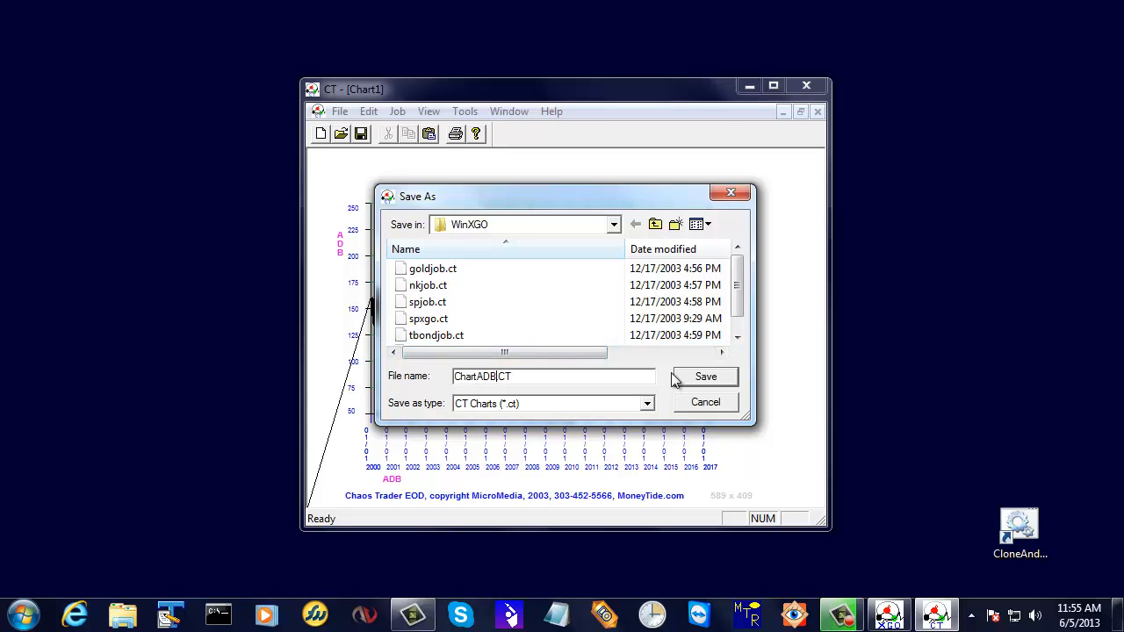
left_click(710, 381)
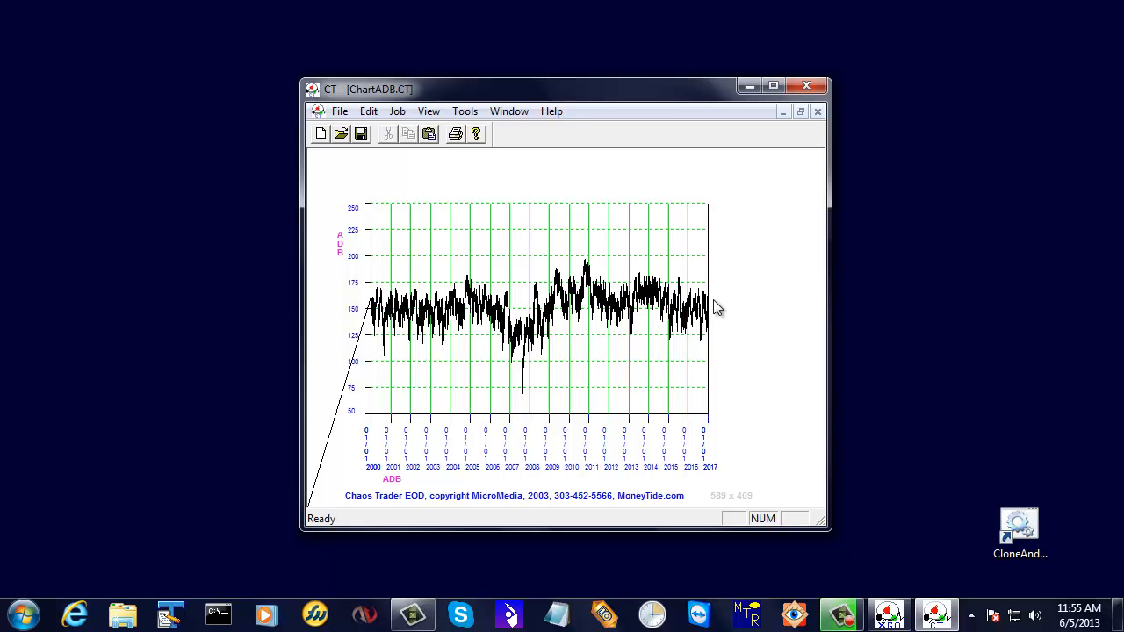
Switch to WinXGO and name the output file adb194.xgo and the job description file adbZD194job.txt.
left_click(747, 84)
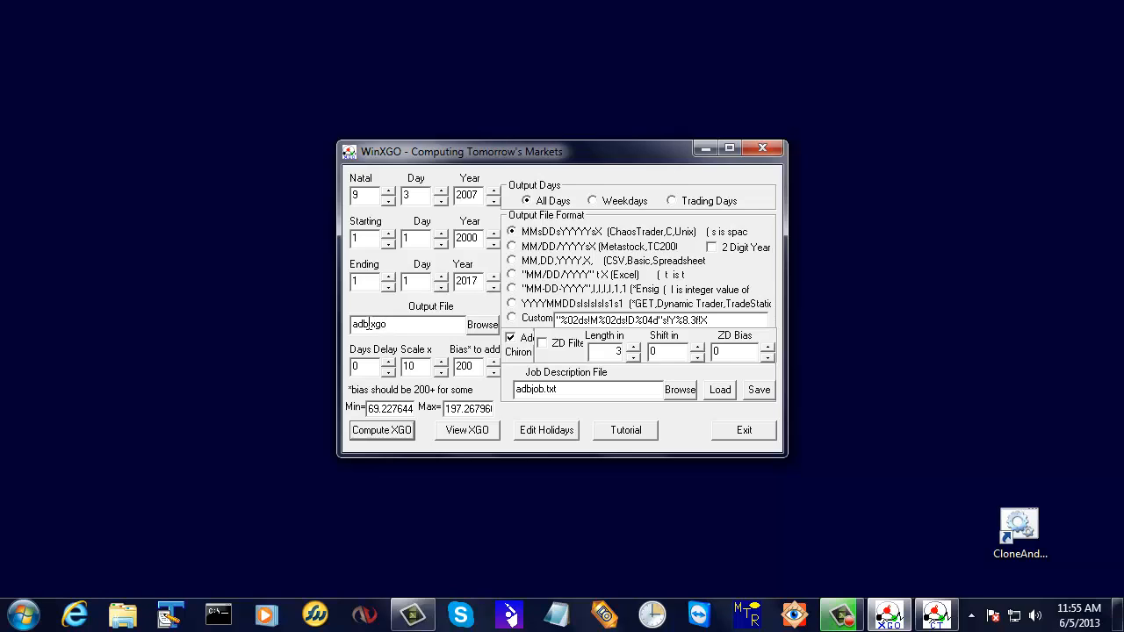
type("19")
type("4")
type("ZD19")
type("4")
Set the scale to 100, enable the ZD filter with length 194 and ZD bias 200, and save the job file.
type("0")
type("193")
type("200")
left_click(757, 390)
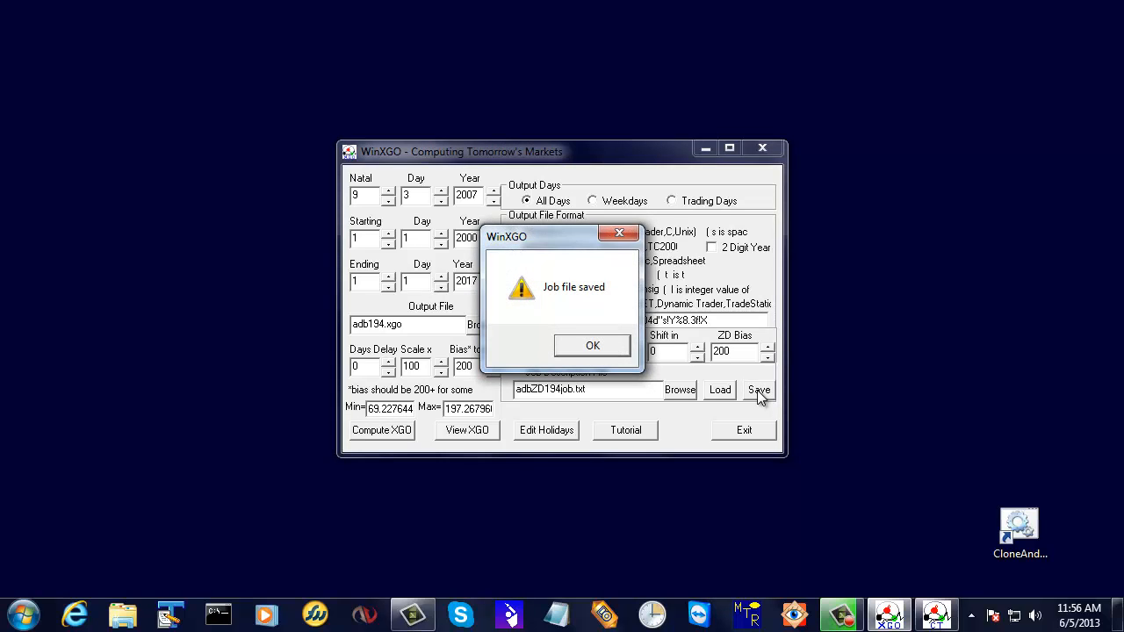
left_click(594, 347)
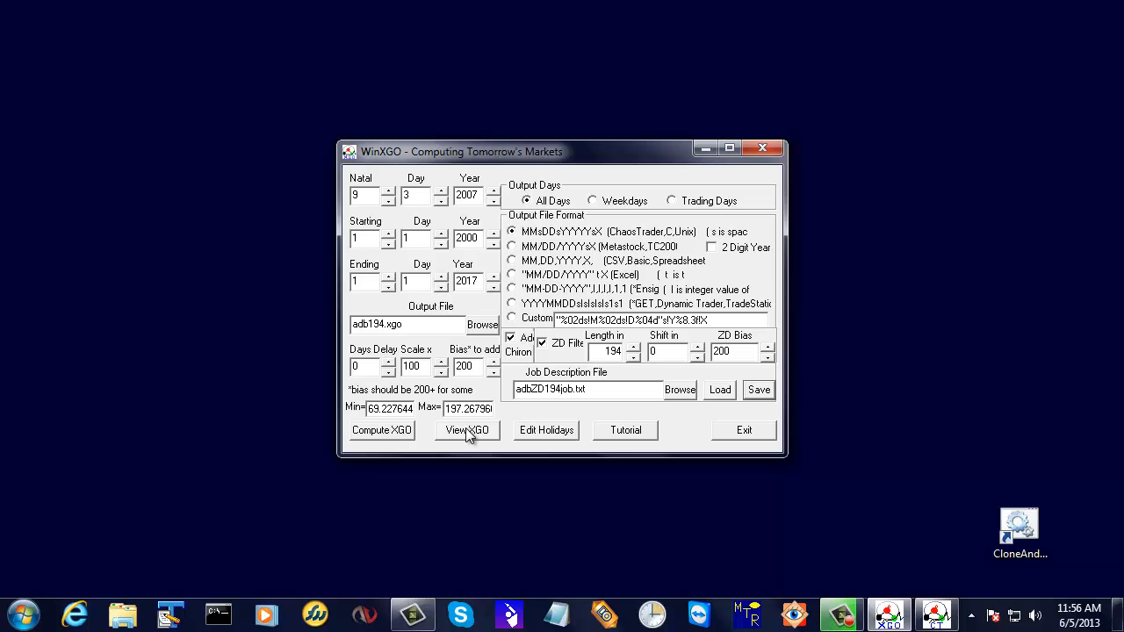
Compute the ZD-filtered XGO into adb194.xgo with the ZD bias of 200.
left_click(391, 437)
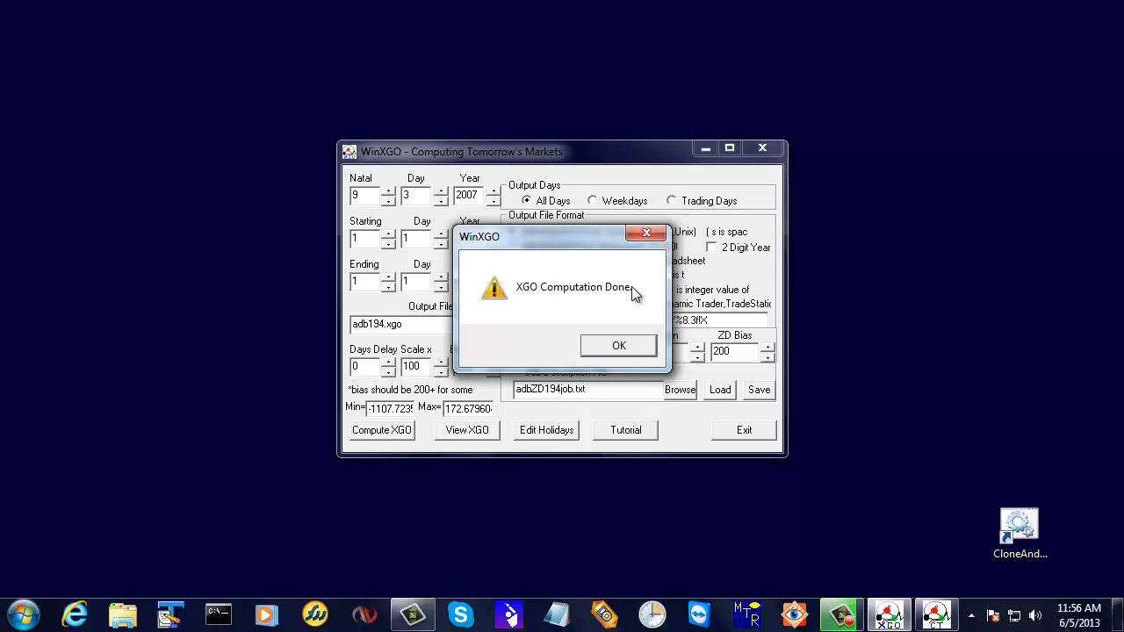
left_click(626, 344)
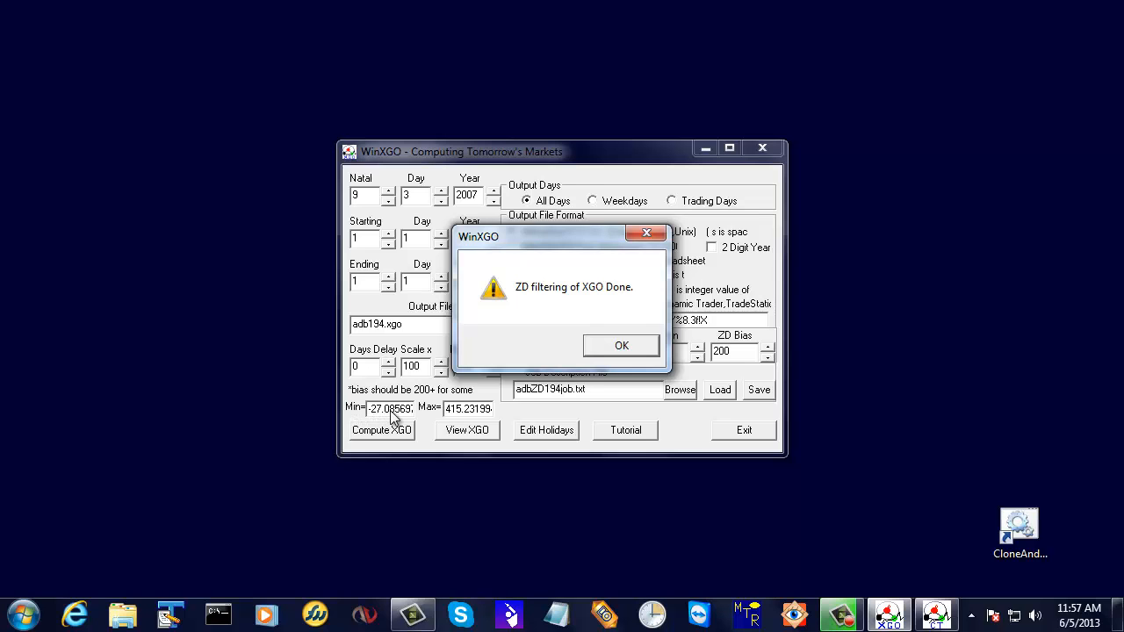
left_click(620, 346)
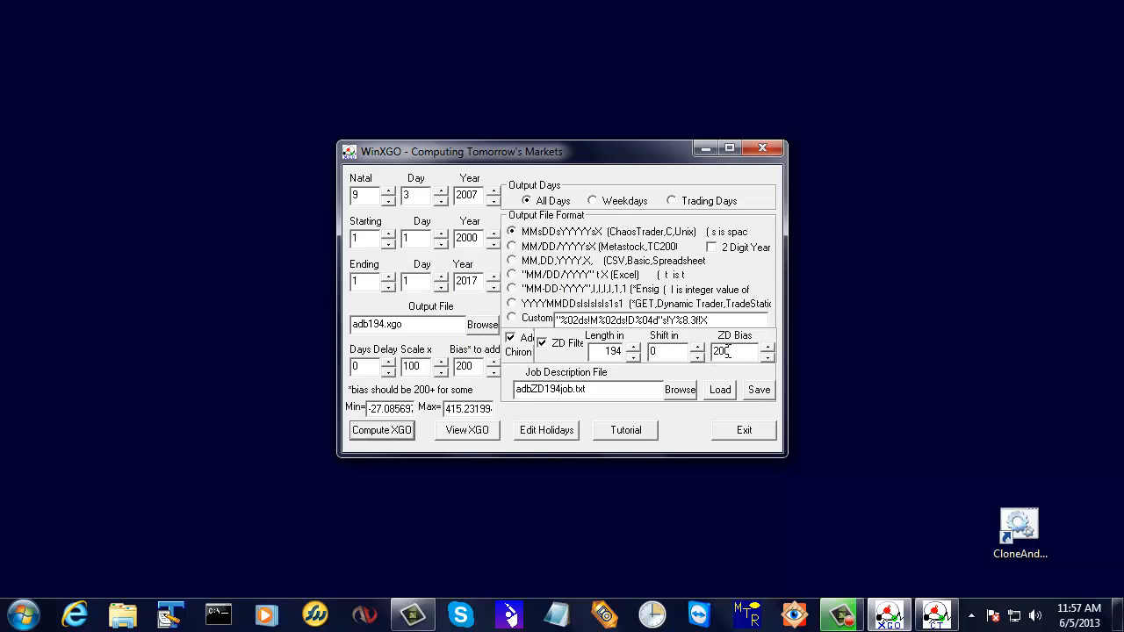
Raise the ZD bias to 250 and save the job file.
left_click(726, 351)
key("BackSpace")
key("BackSpace")
type("250")
key("BackSpace")
key("BackSpace")
key("BackSpace")
type("50")
left_click(758, 390)
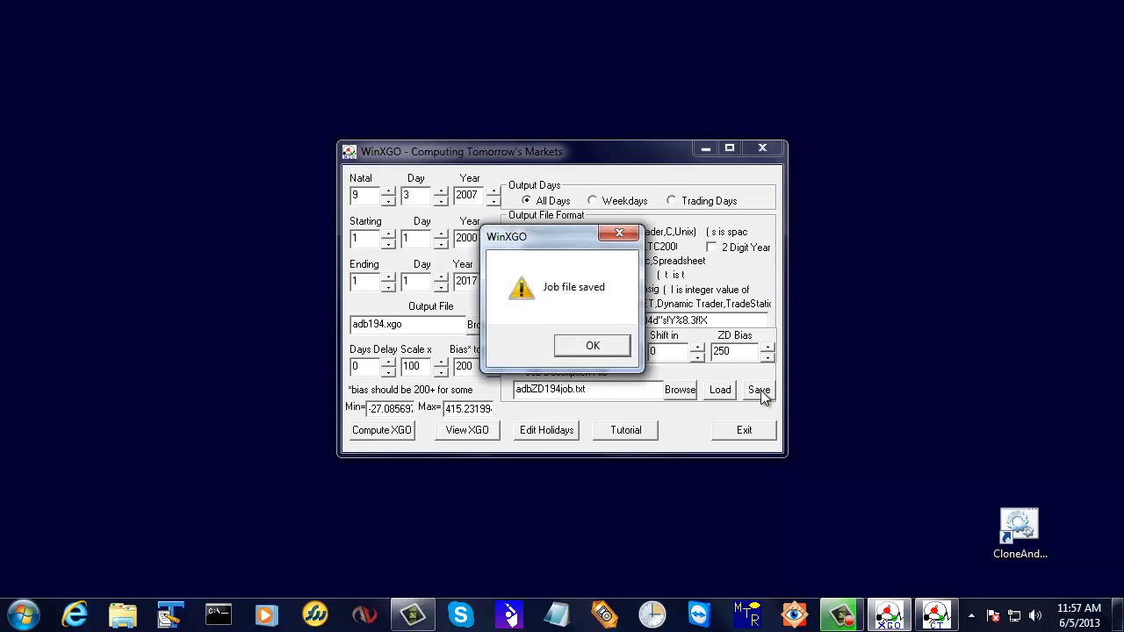
left_click(591, 347)
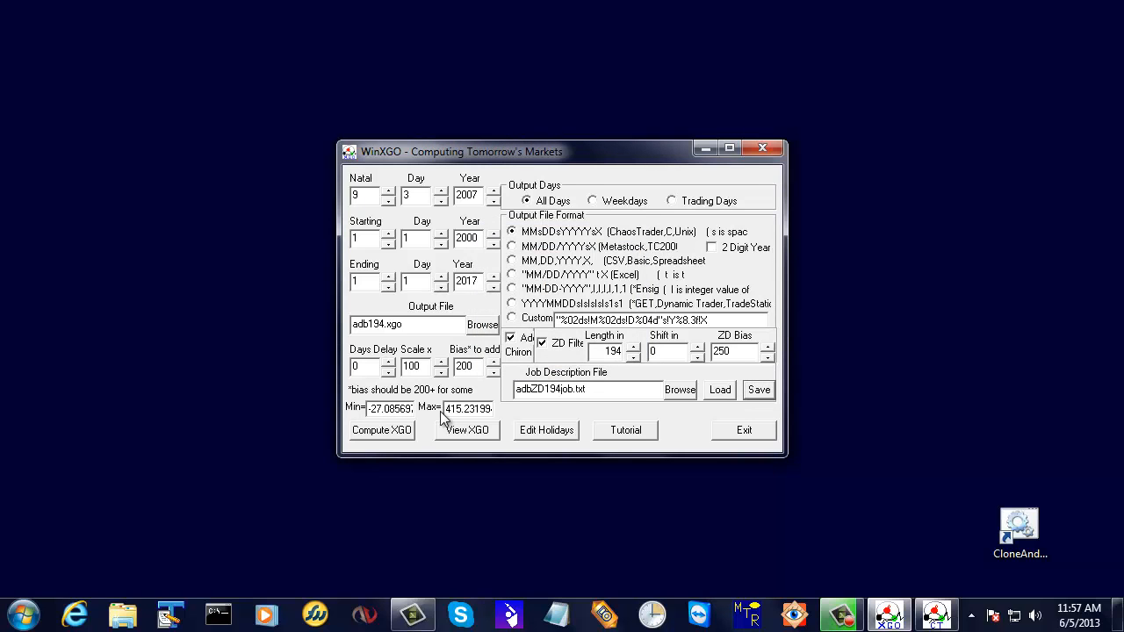
Recompute the ZD-filtered adb194.xgo using the new ZD bias.
left_click(380, 432)
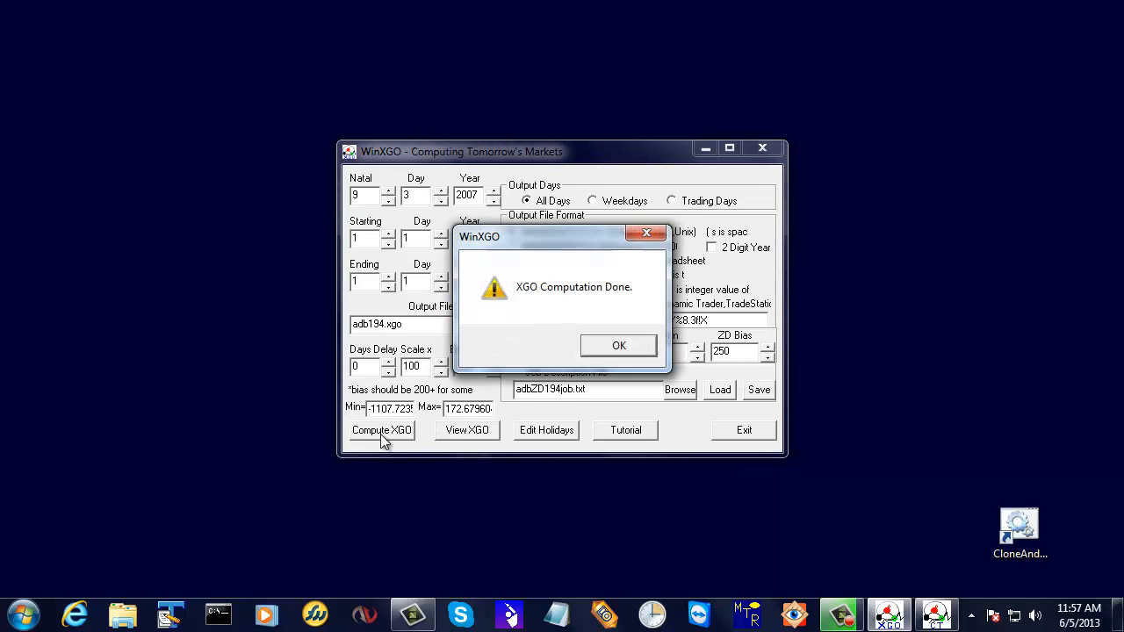
left_click(622, 345)
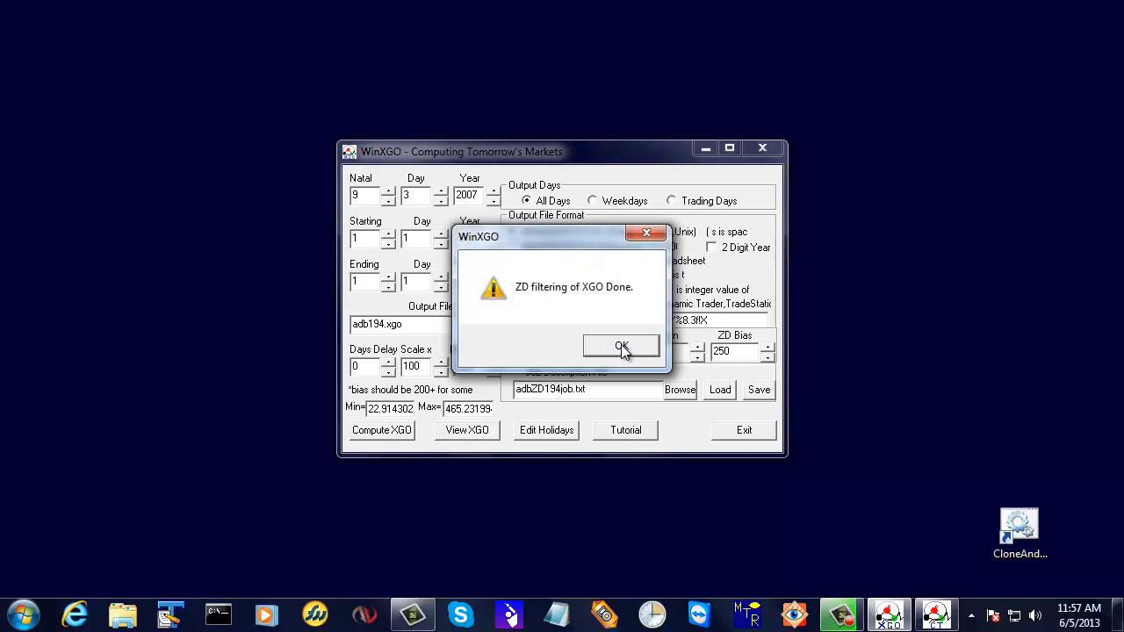
left_click(646, 233)
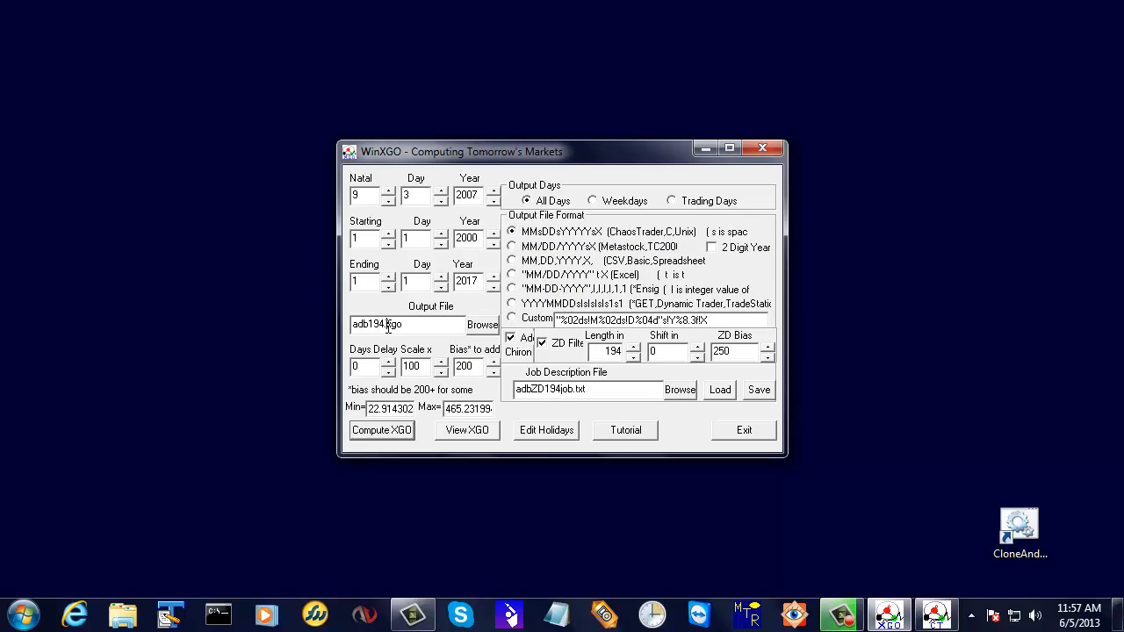
Change the output file name to adb194.zgo and save the job file.
type("z")
key("Delete")
left_click(760, 391)
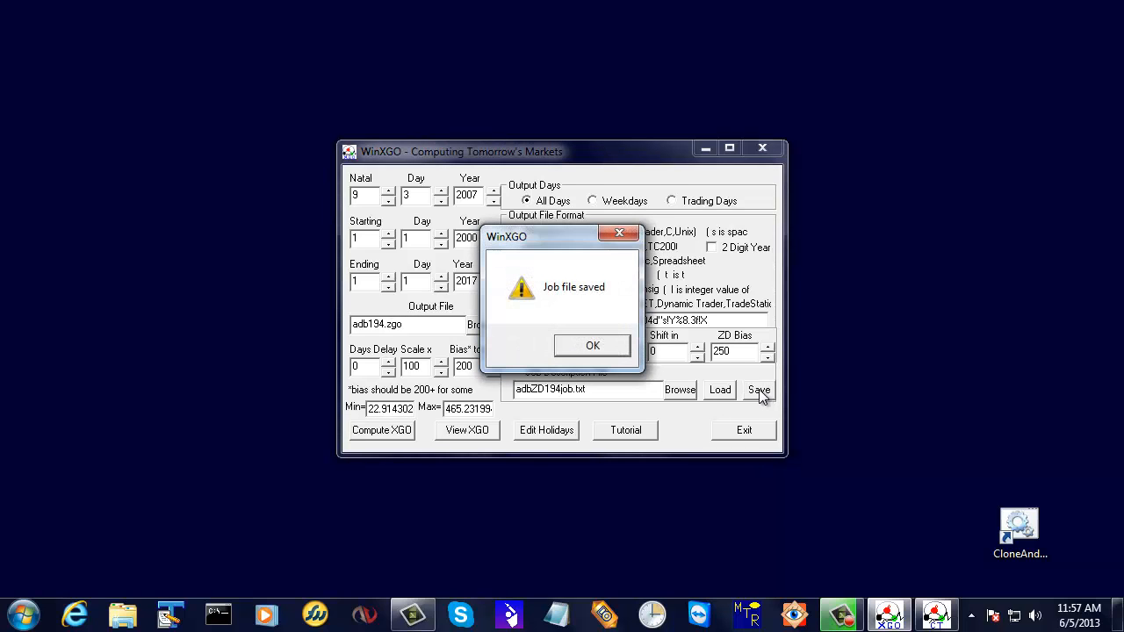
left_click(594, 346)
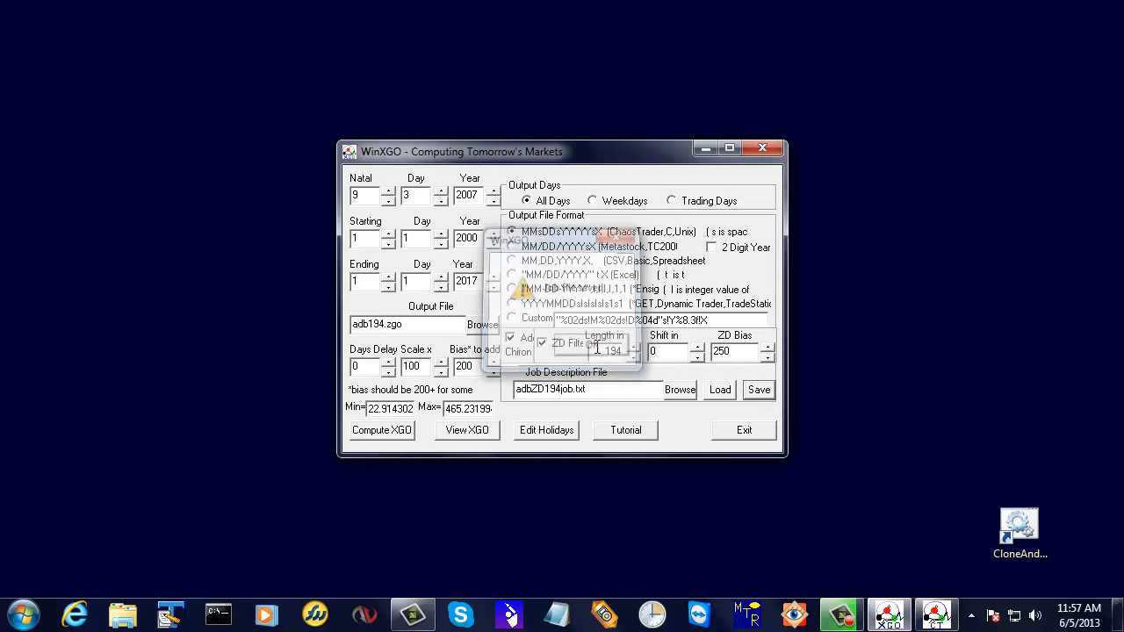
Compute the ZD-filtered data into adb194.zgo and check its minimum value.
left_click(402, 437)
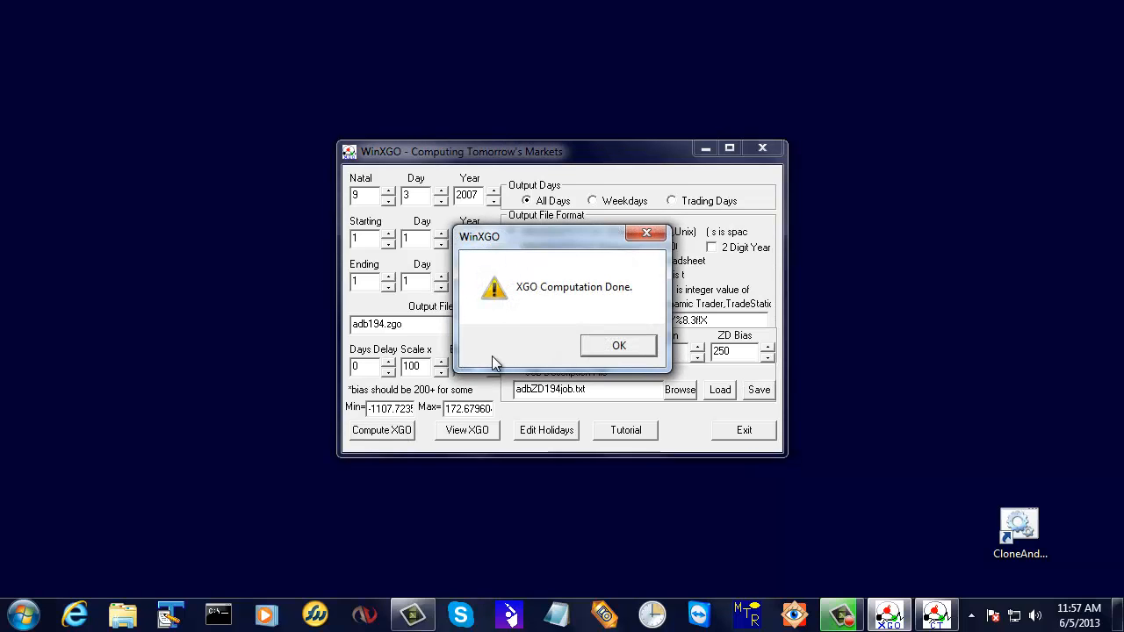
left_click(627, 348)
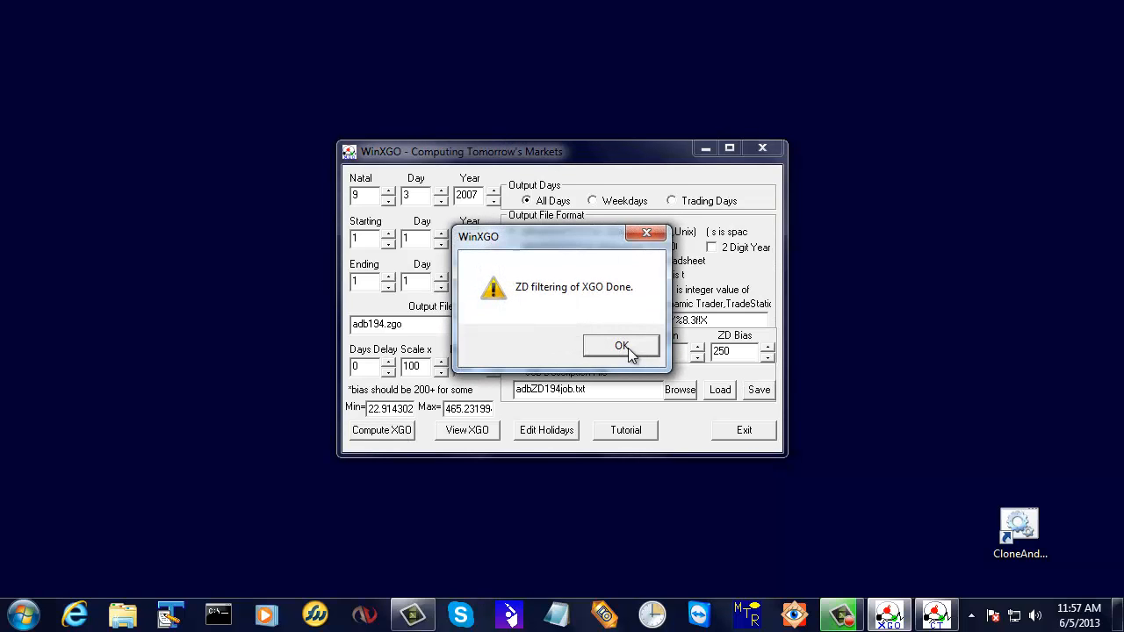
left_click(627, 347)
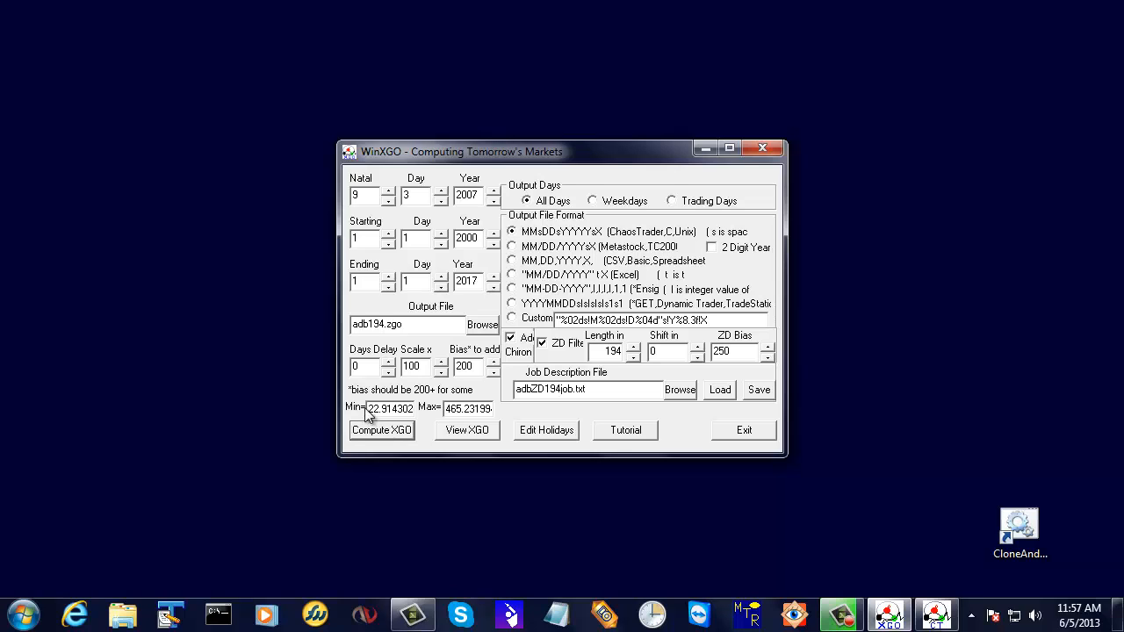
left_click_drag(368, 407, 405, 410)
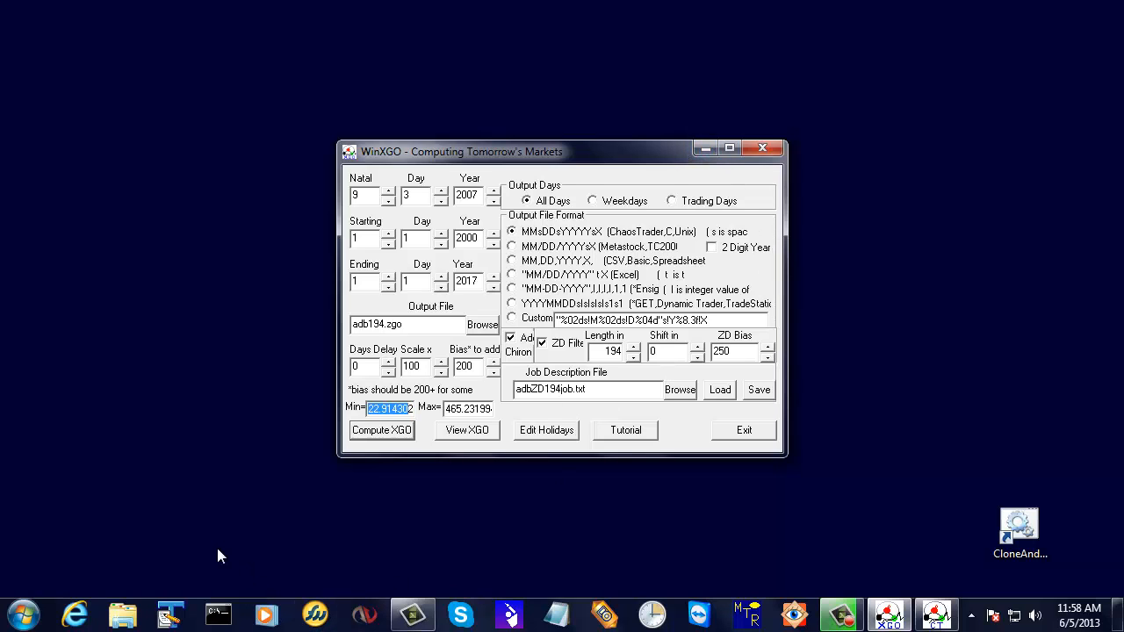
Switch to CT and enable Overlay 1 on the plot with low 0 and high 500.
left_click(938, 615)
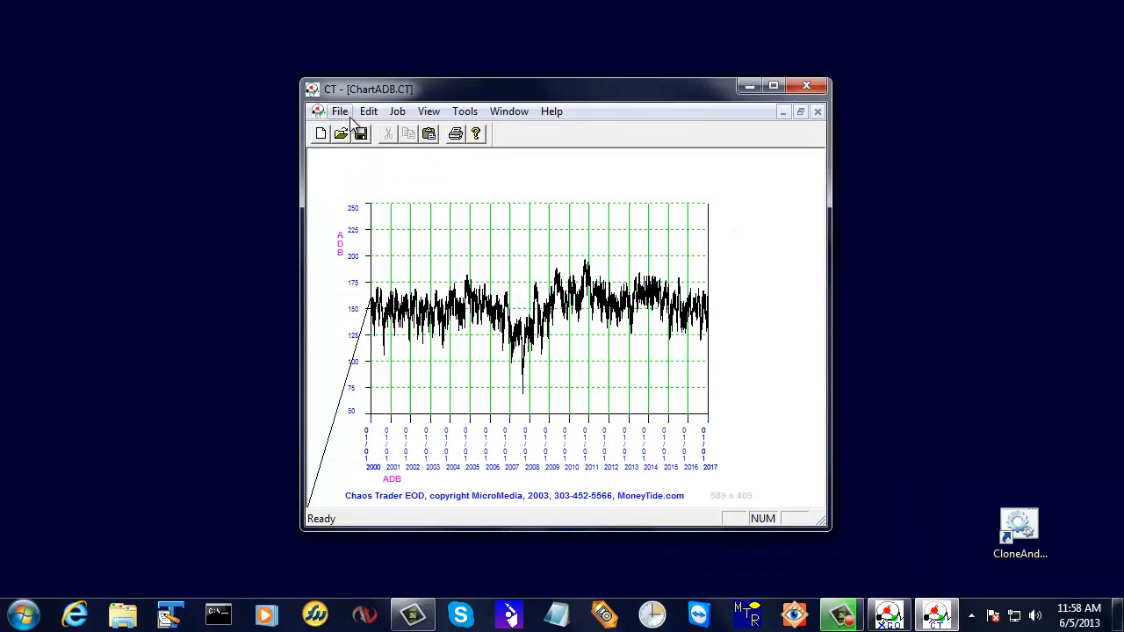
left_click(341, 111)
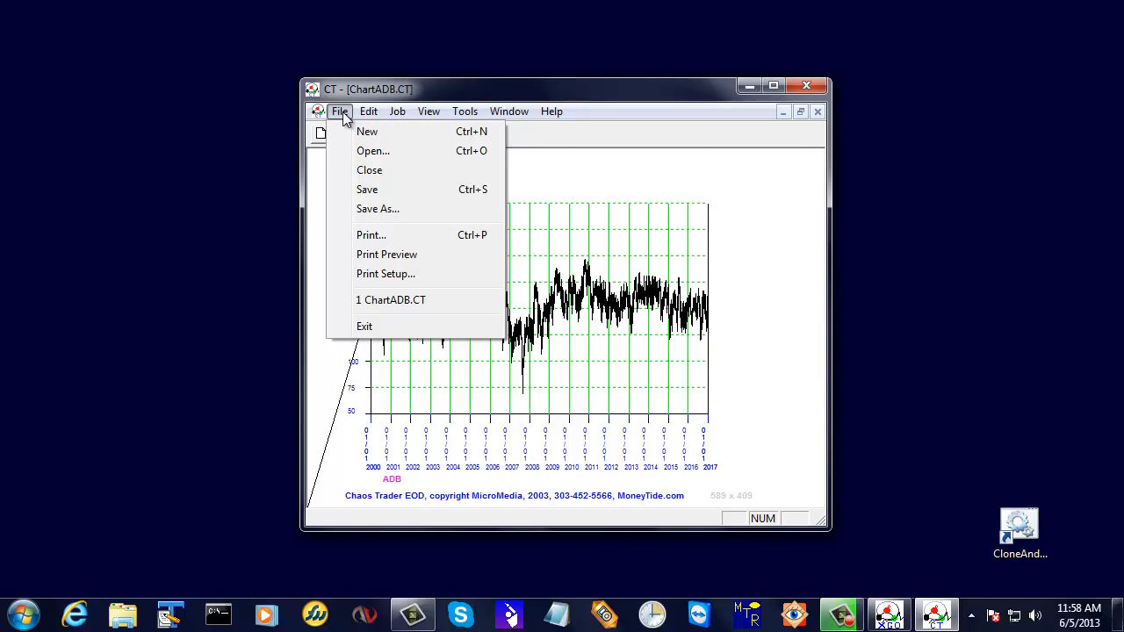
mouse_move(410, 116)
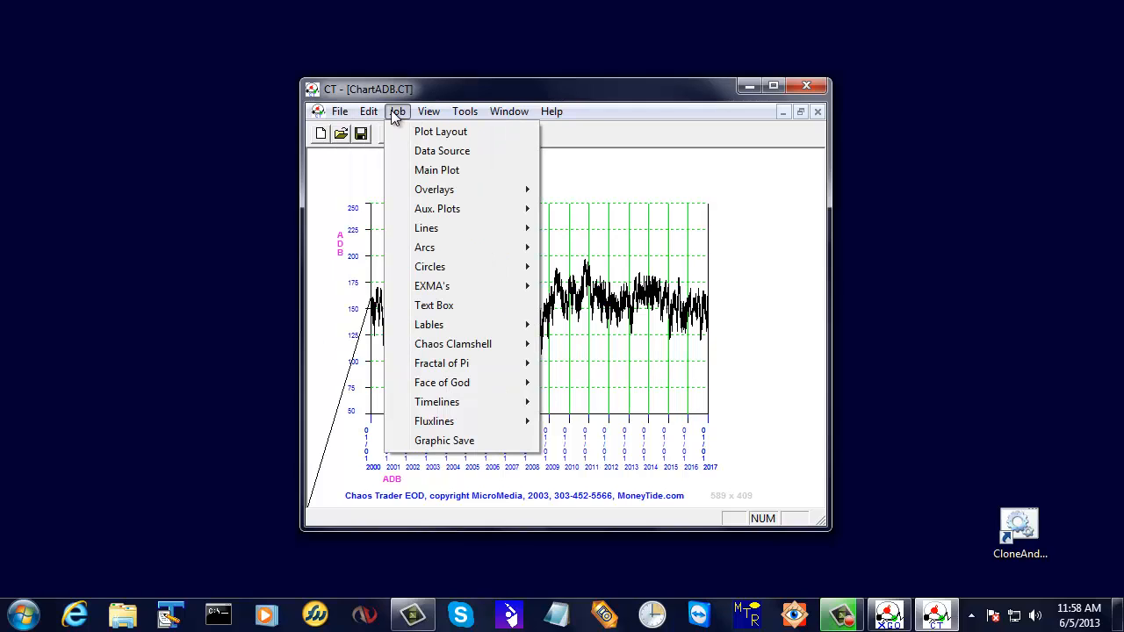
mouse_move(428, 192)
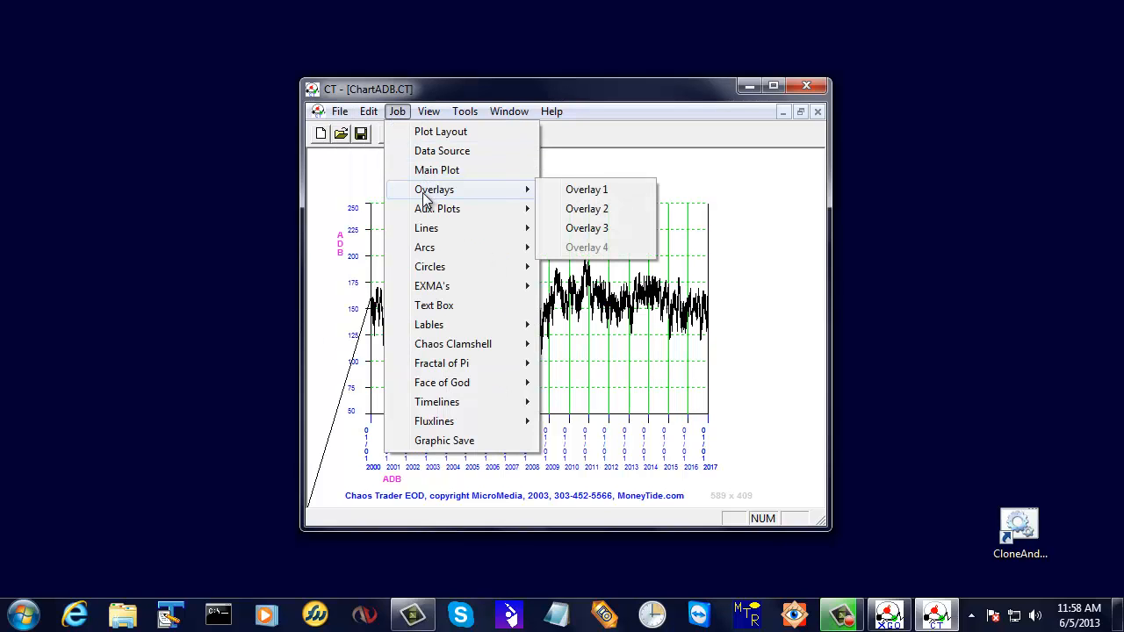
left_click(584, 190)
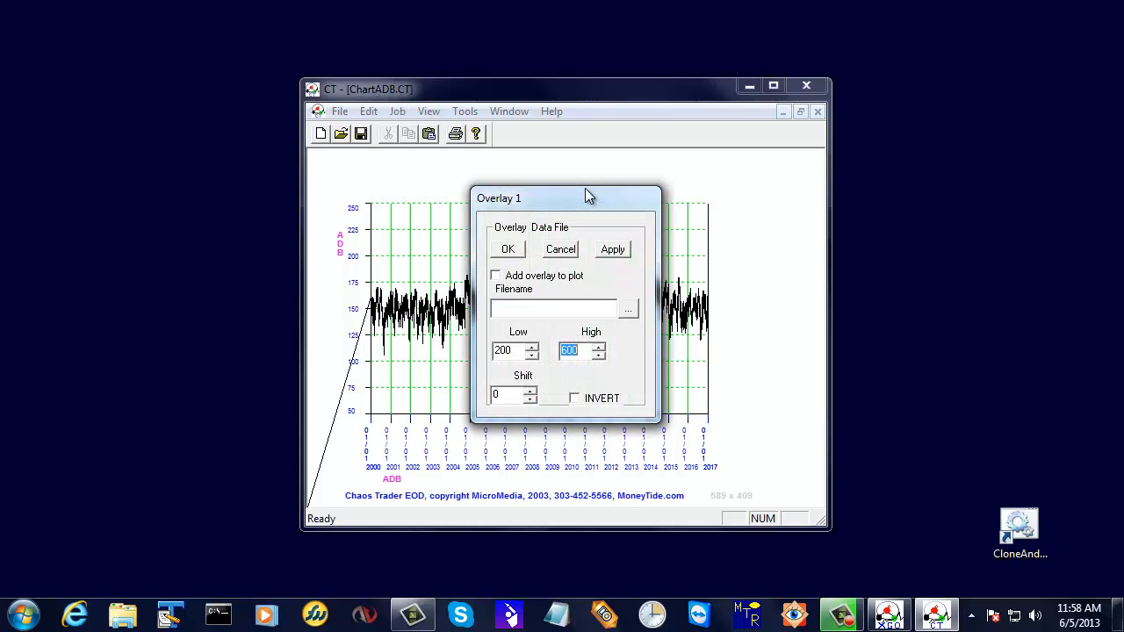
left_click(495, 278)
left_click_drag(509, 351, 489, 360)
key("BackSpace")
type("0")
left_click(562, 350)
Choose adb194.zgo from the WinXGO folder as the Overlay 1 data file and apply it.
left_click(629, 308)
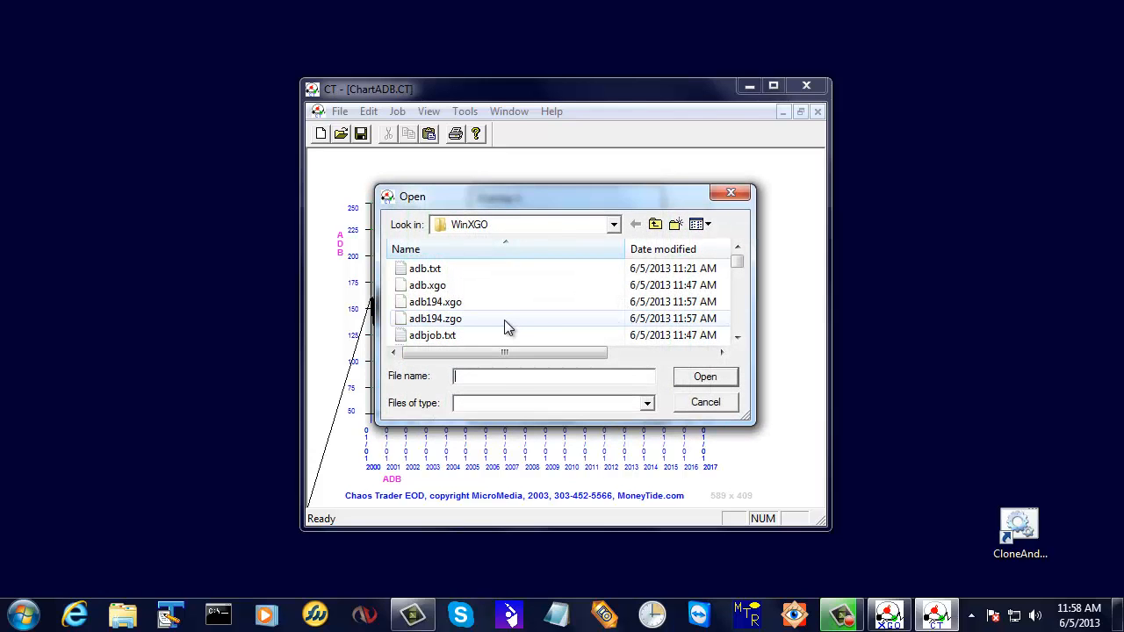
left_click(413, 321)
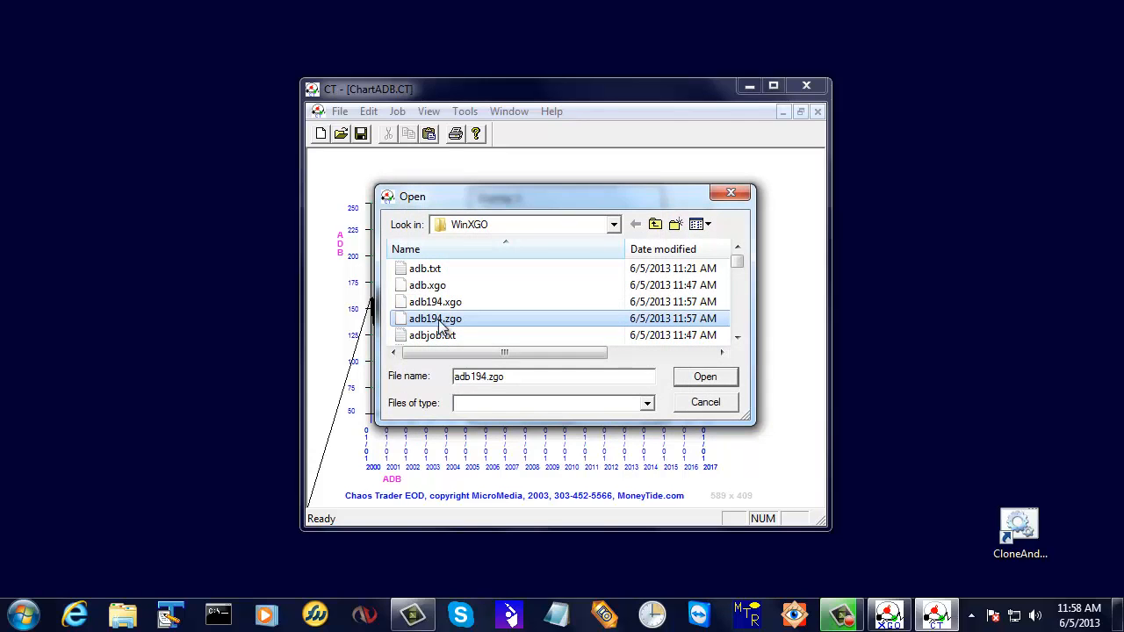
left_click(705, 378)
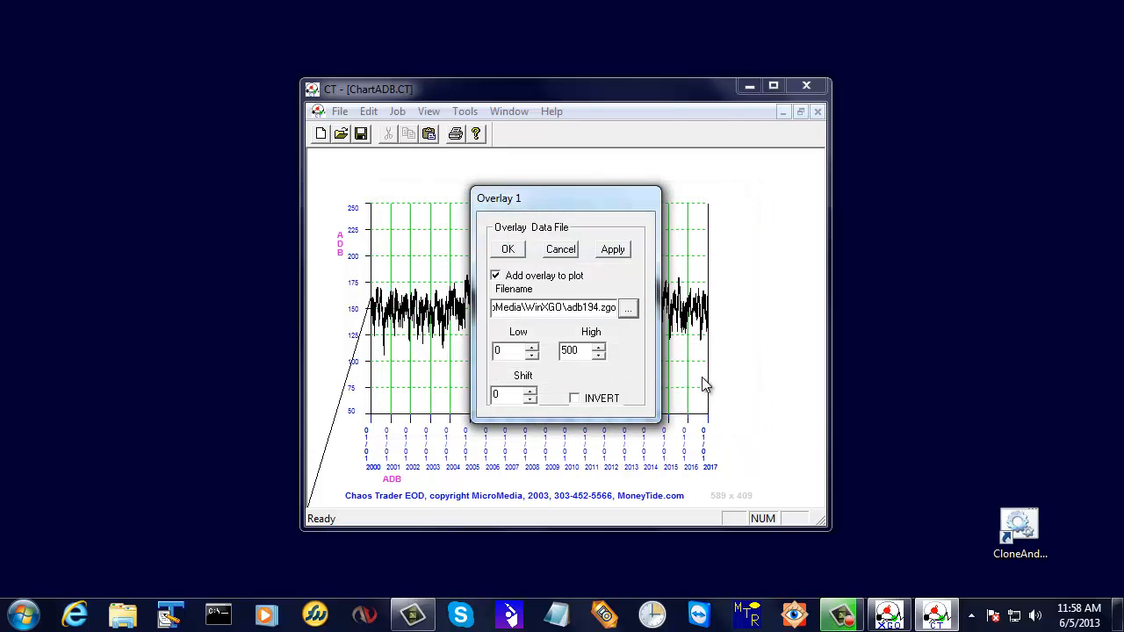
left_click(613, 250)
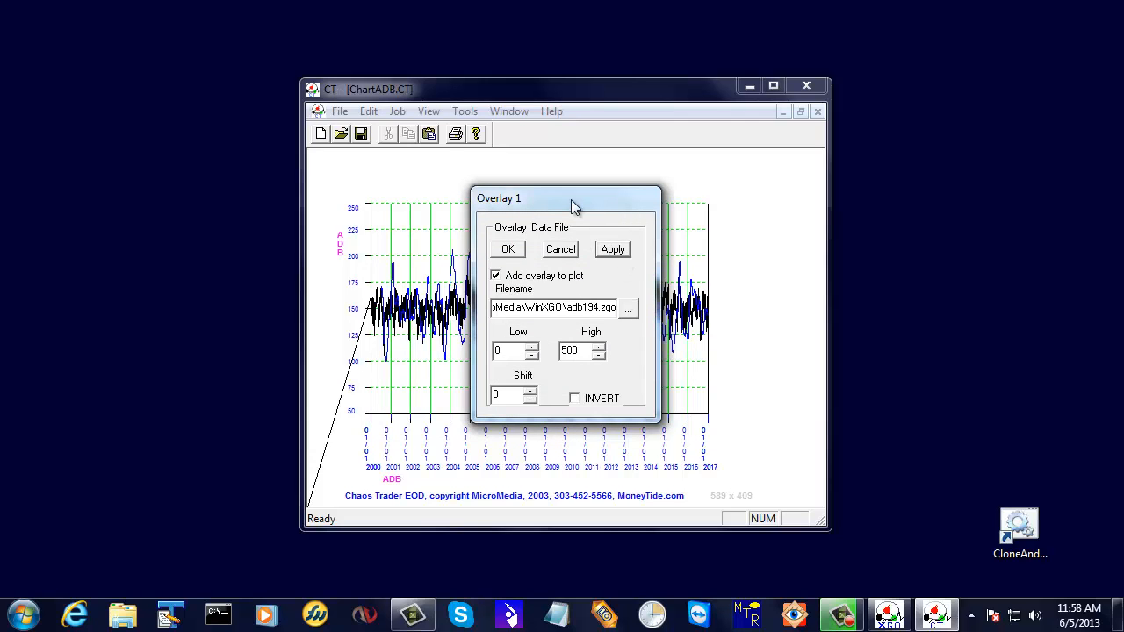
Set the Overlay 1 shift to 100, apply it to the chart, and accept the overlay settings.
left_click_drag(570, 199, 956, 144)
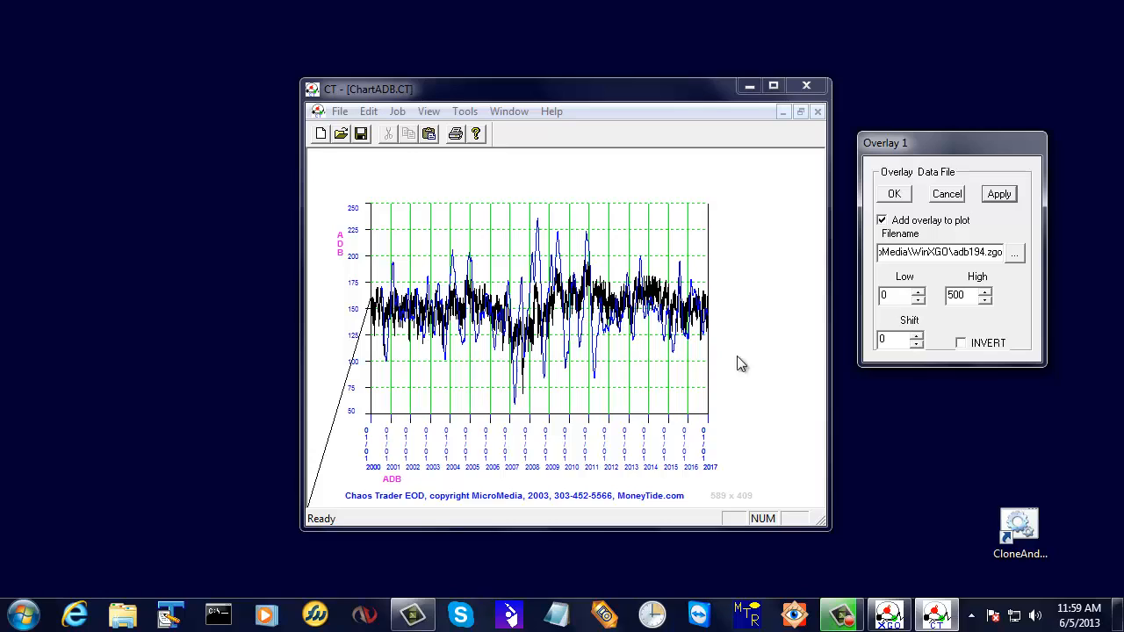
left_click(916, 337)
left_click(916, 337)
type("11")
left_click(917, 339)
left_click(917, 338)
left_click(916, 338)
left_click(916, 338)
left_click(917, 338)
left_click(917, 338)
left_click(916, 338)
left_click(917, 338)
left_click(1000, 195)
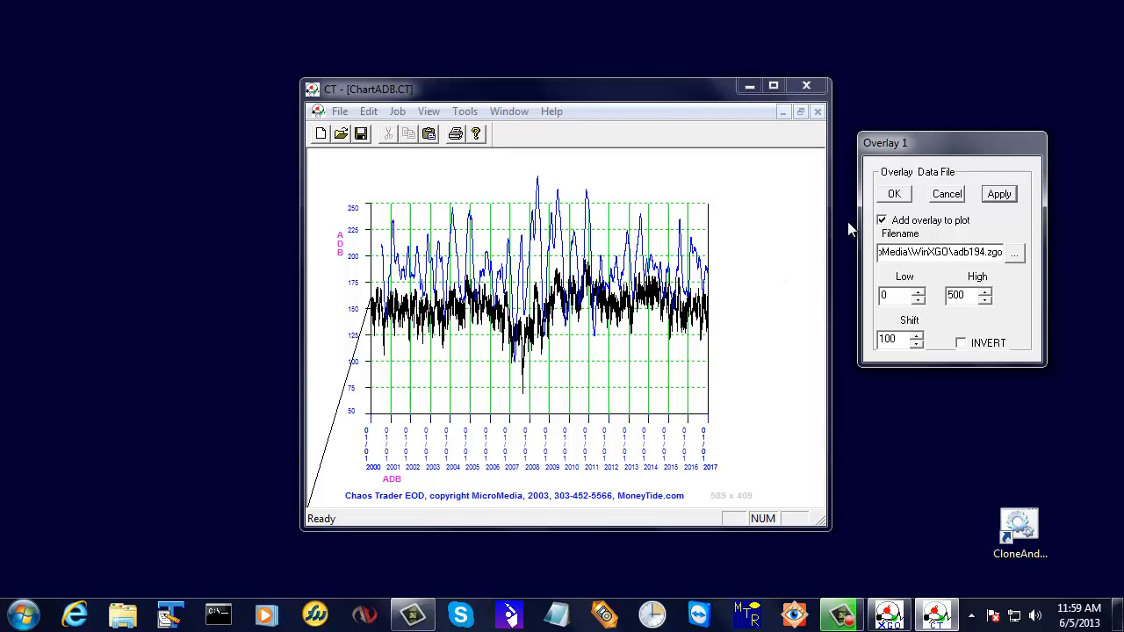
left_click(894, 195)
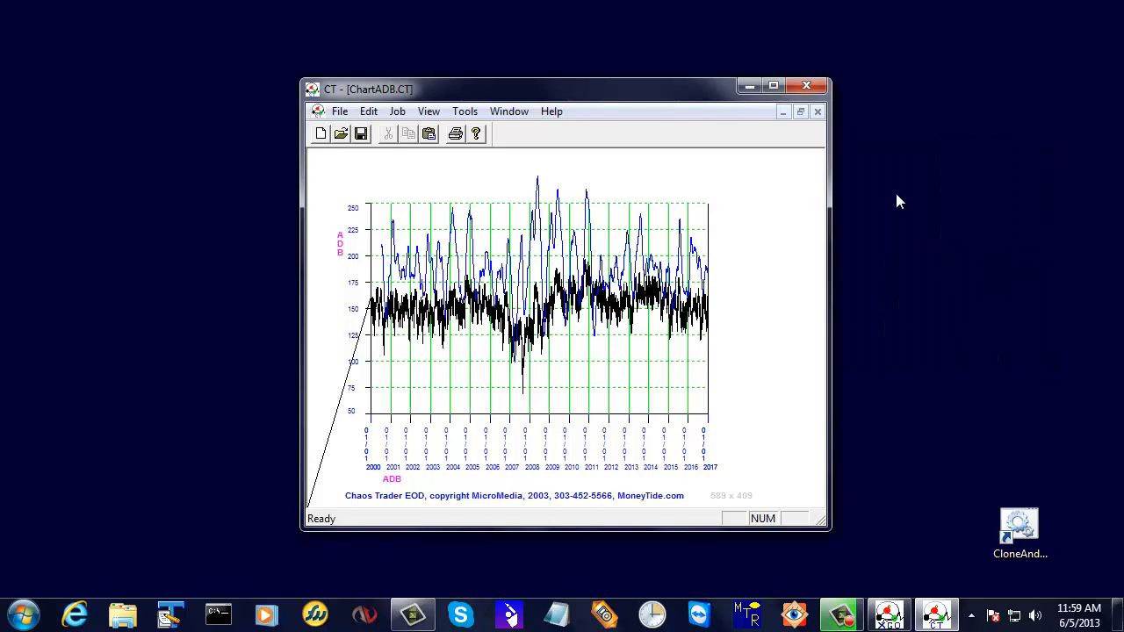